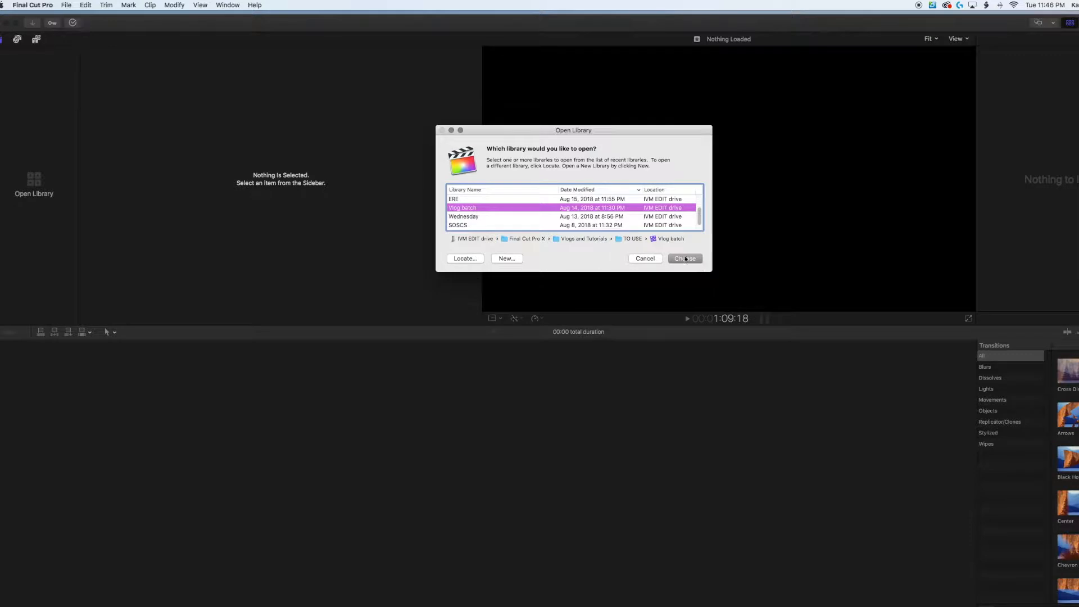
Open the Vlog batch library and create a new event in it named "square tutorial".
click(685, 259)
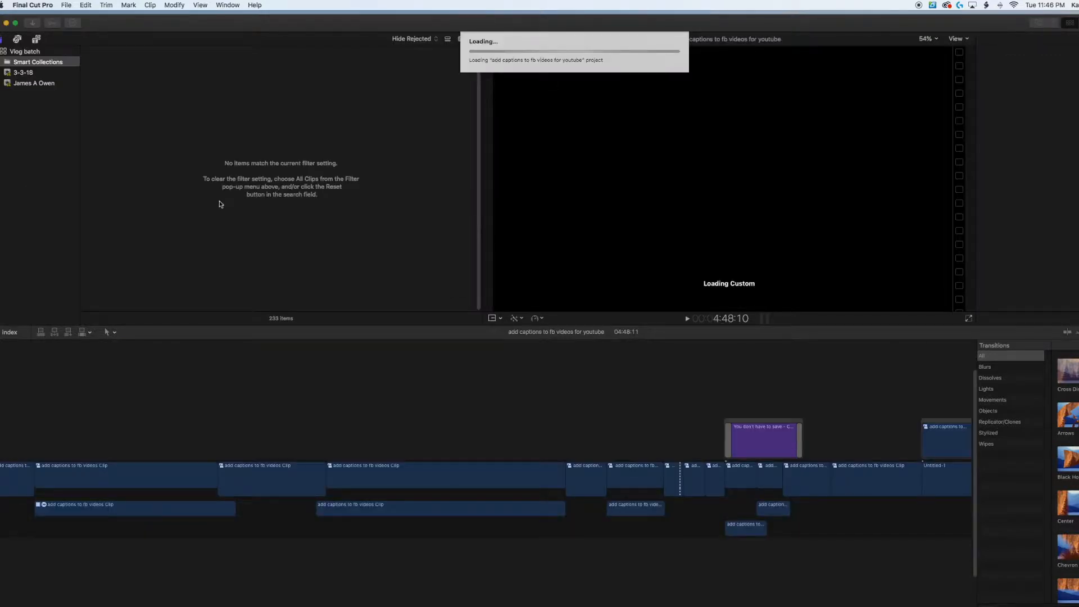
click(66, 5)
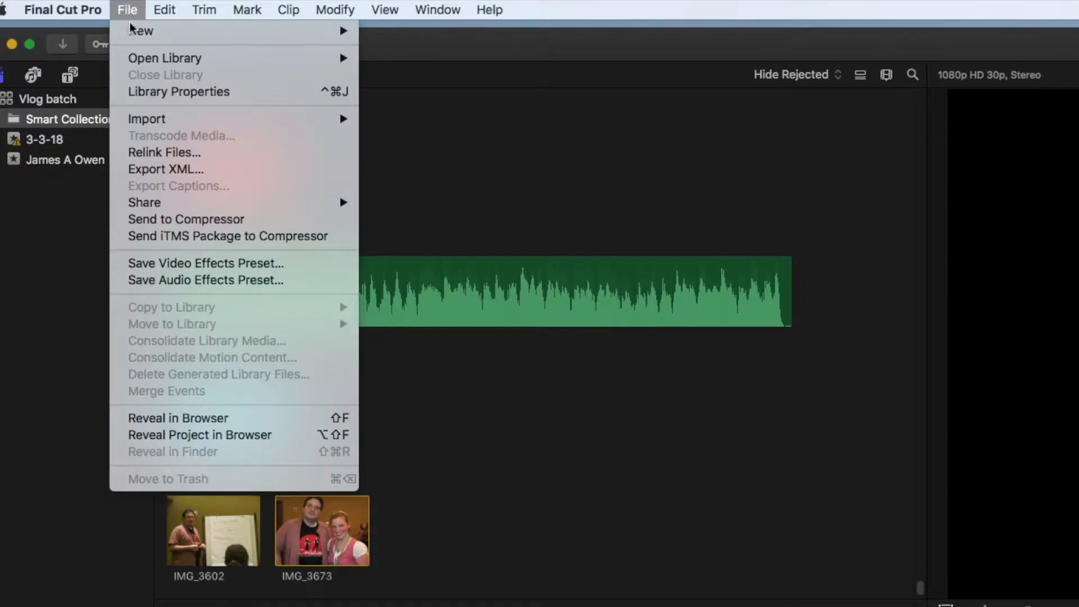
mouse_move(131, 30)
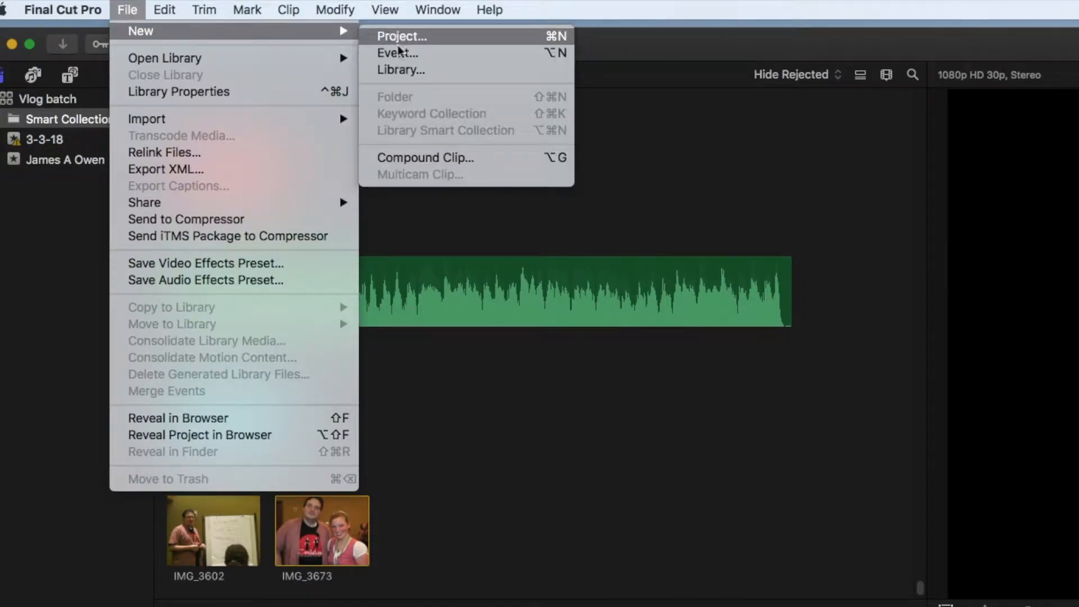
click(390, 53)
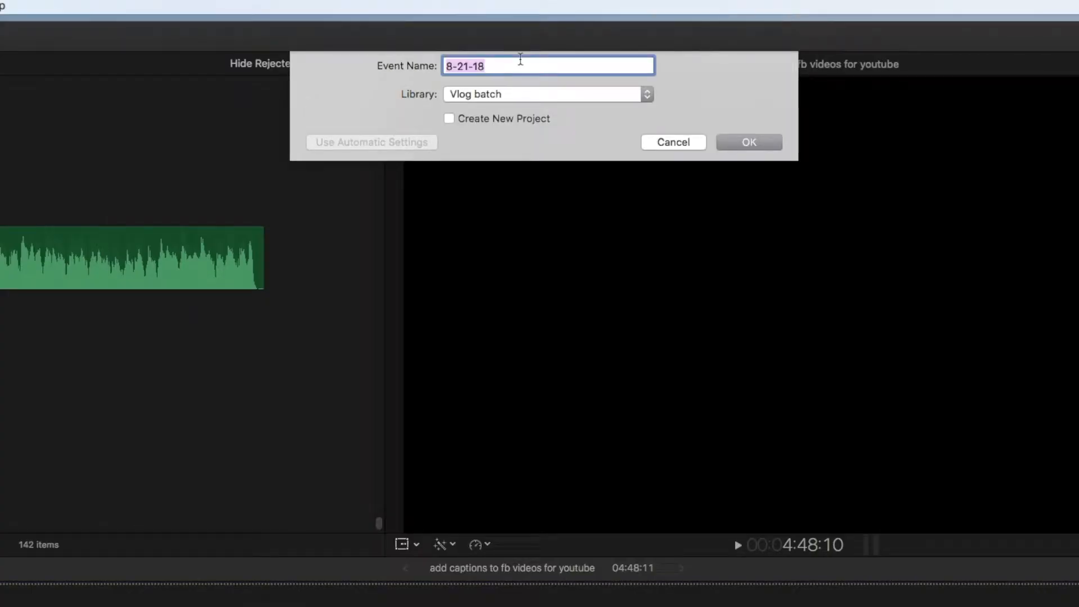
text(square tutorial)
key(Return)
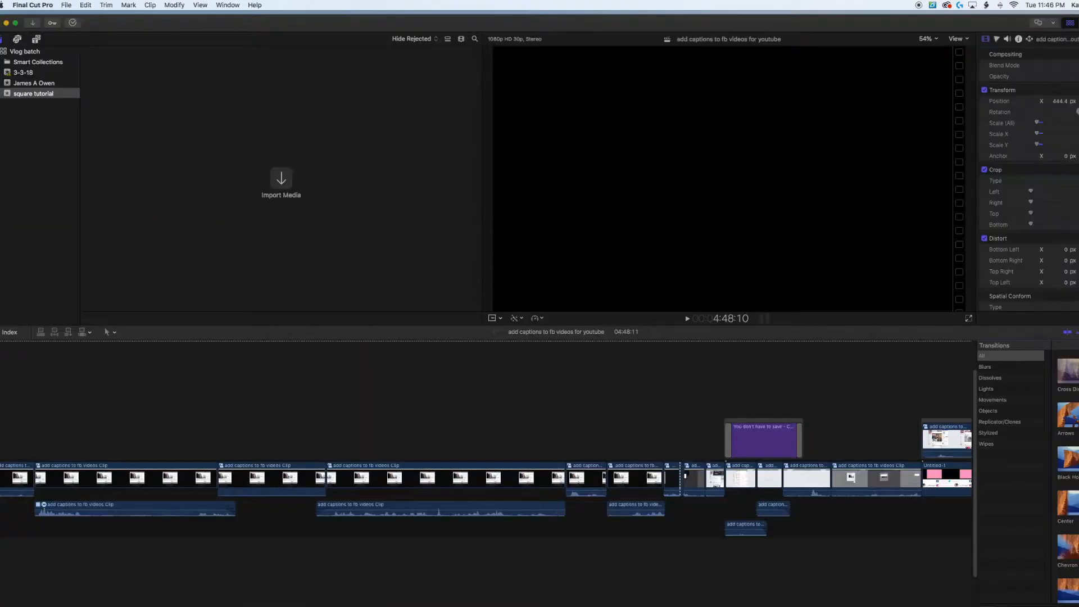
Import all files from the Square video folder into the square tutorial event and close the import window.
click(281, 184)
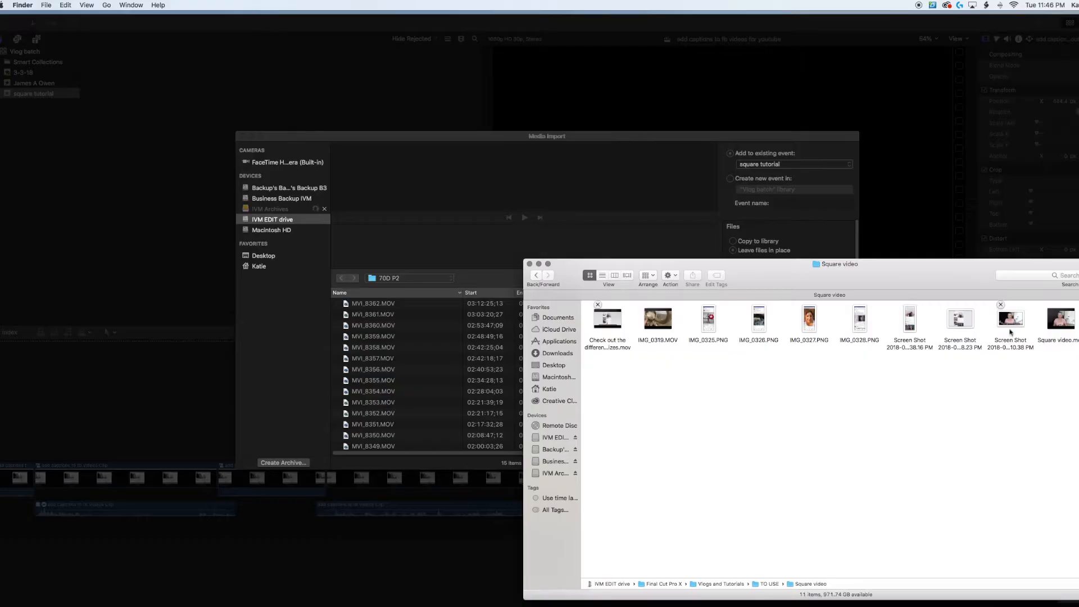
drag(1076, 371, 424, 357)
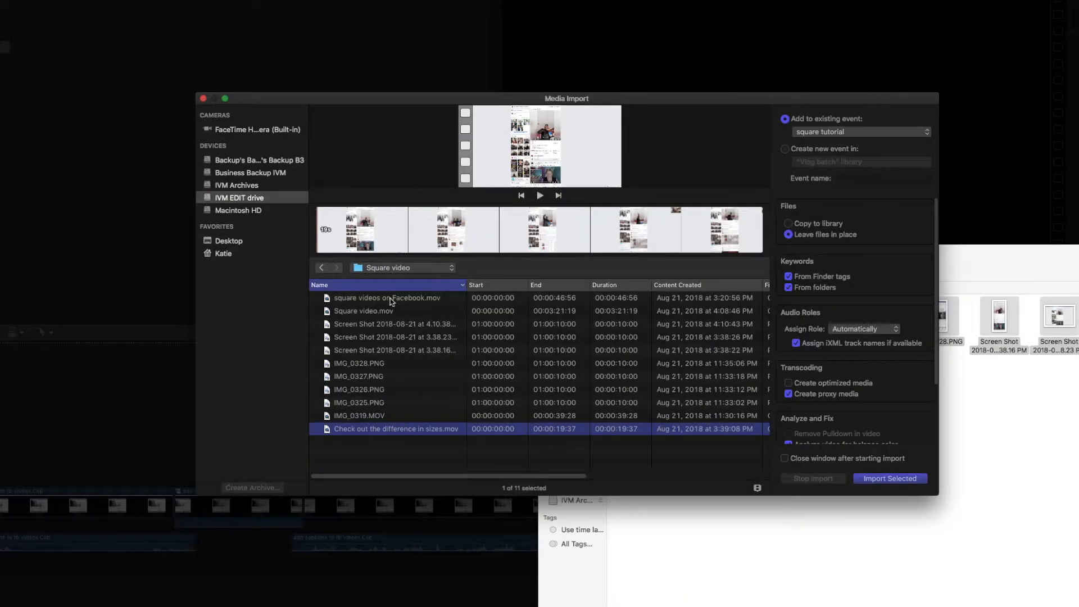
shift+click(400, 304)
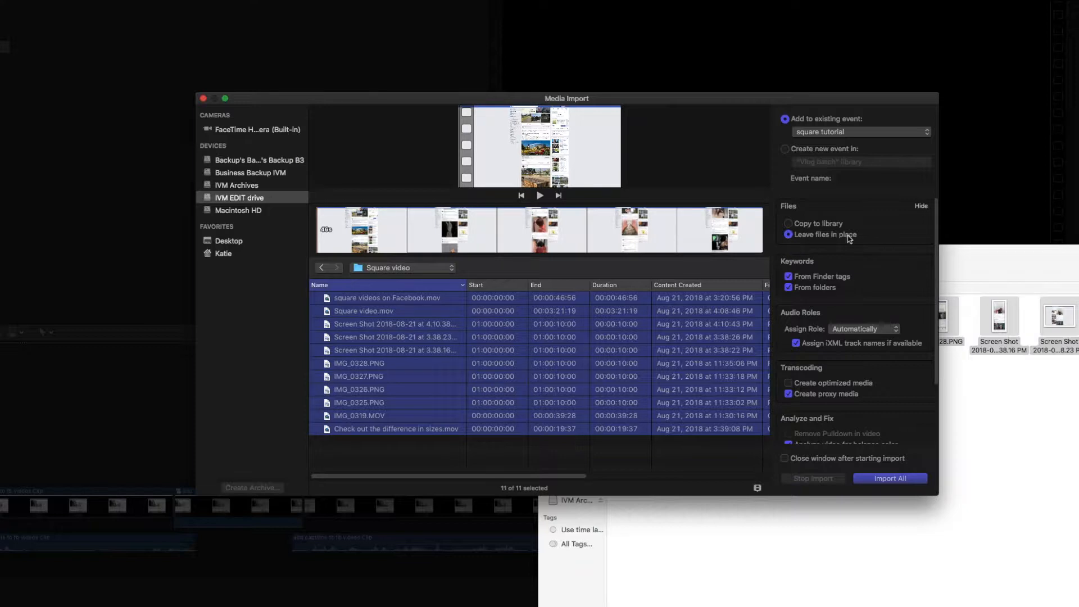
click(902, 479)
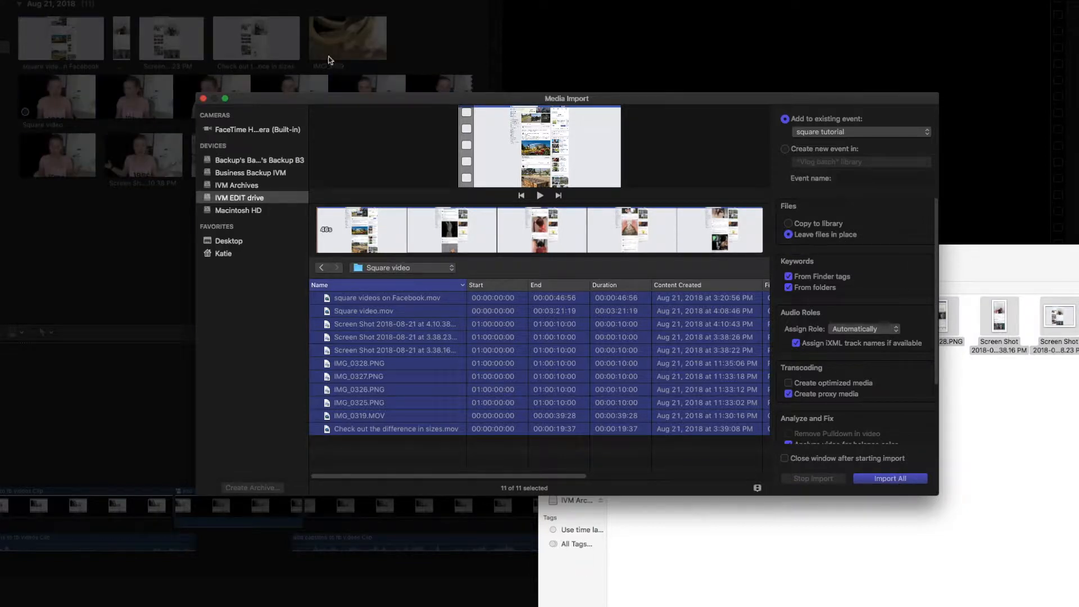
click(203, 99)
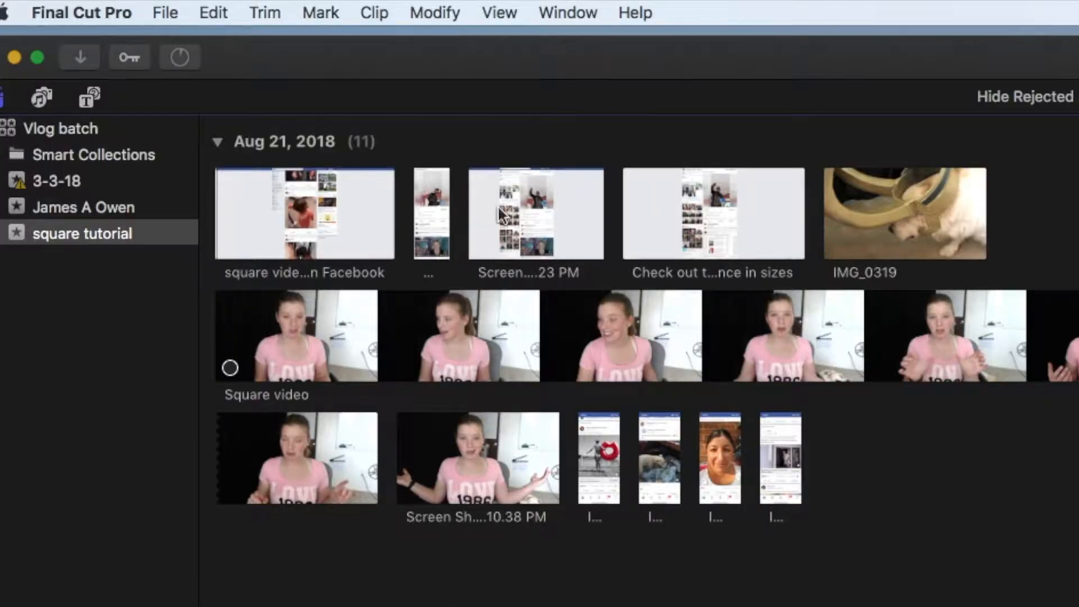
Start a new project in the square tutorial event and name it "Sample Square with the Loki".
click(164, 13)
mouse_move(175, 40)
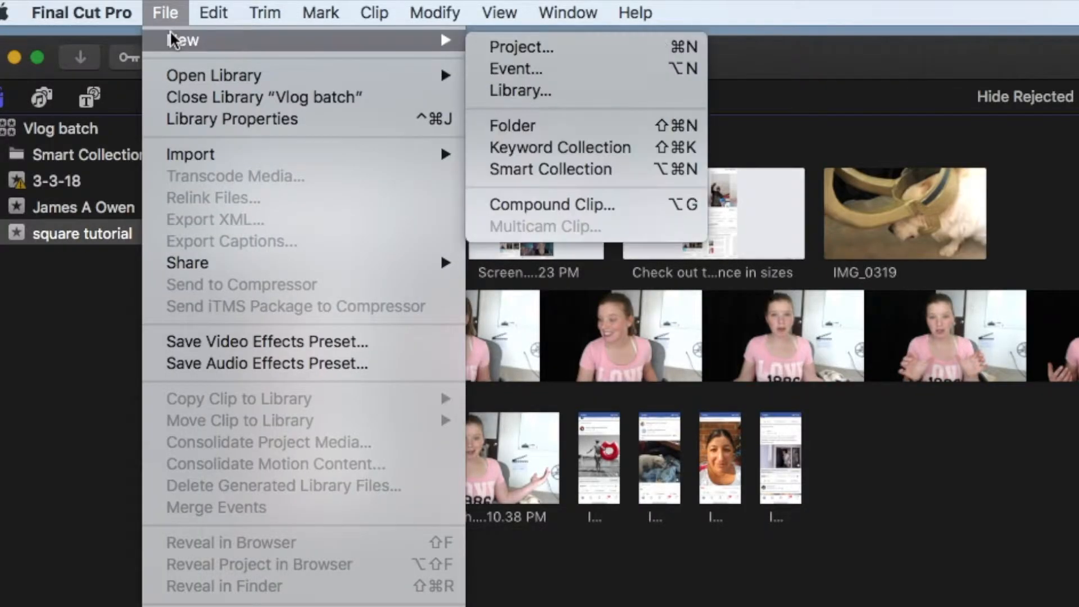
click(559, 45)
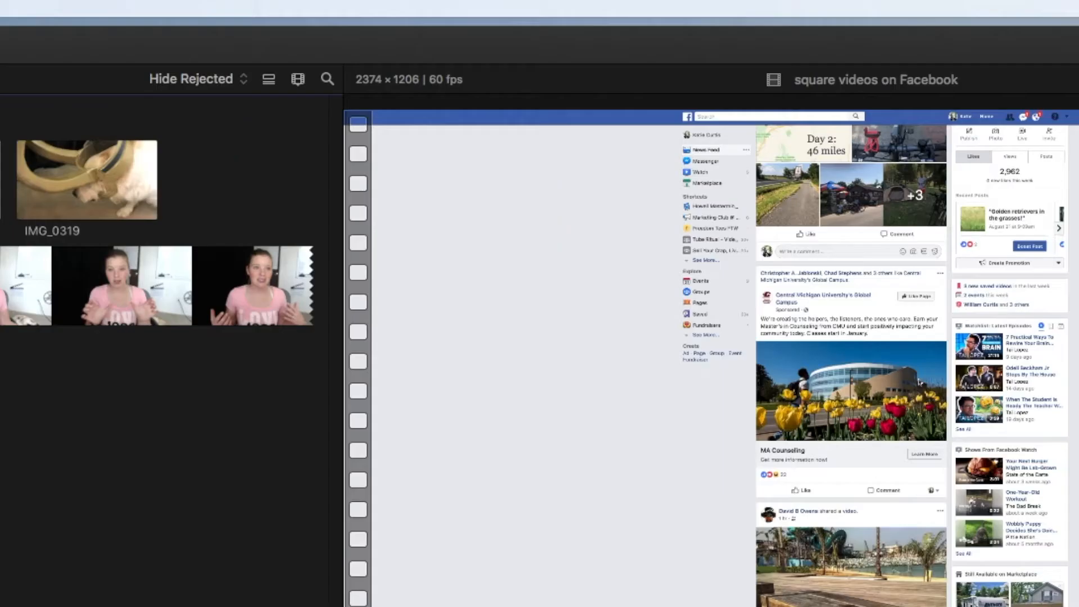
text(Sample Square with the Loki)
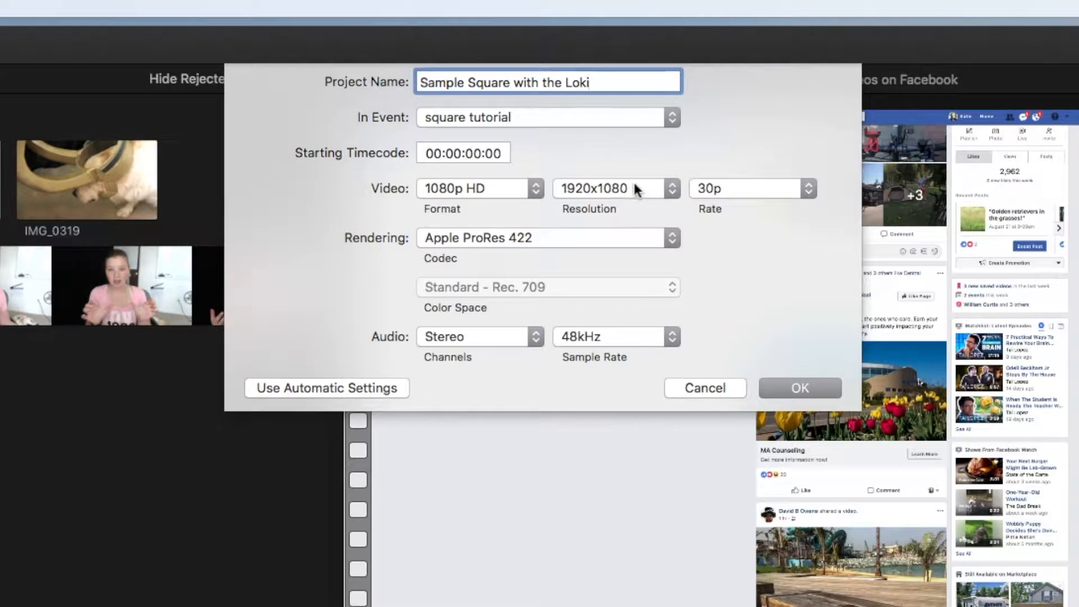
Give the project a custom 1080 x 1080 video format at 30p and create it.
click(524, 187)
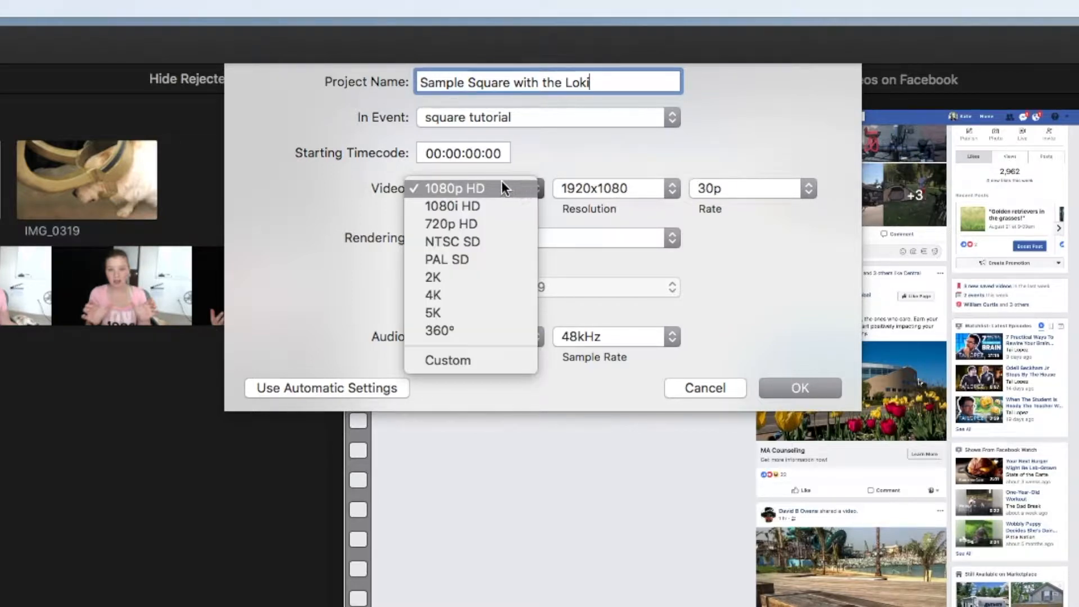
click(452, 360)
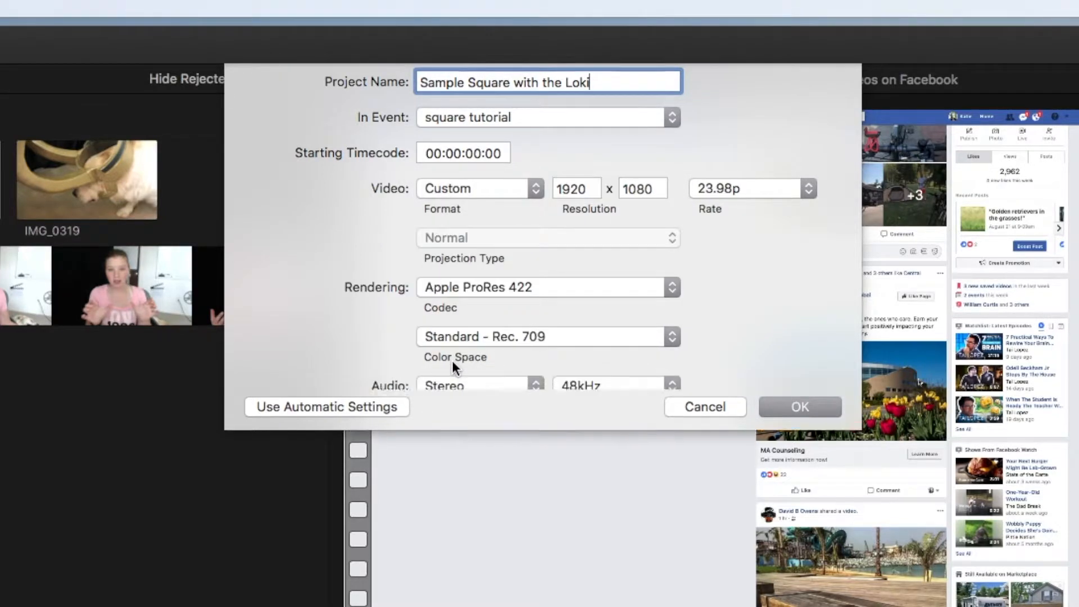
double_click(596, 189)
text(1080)
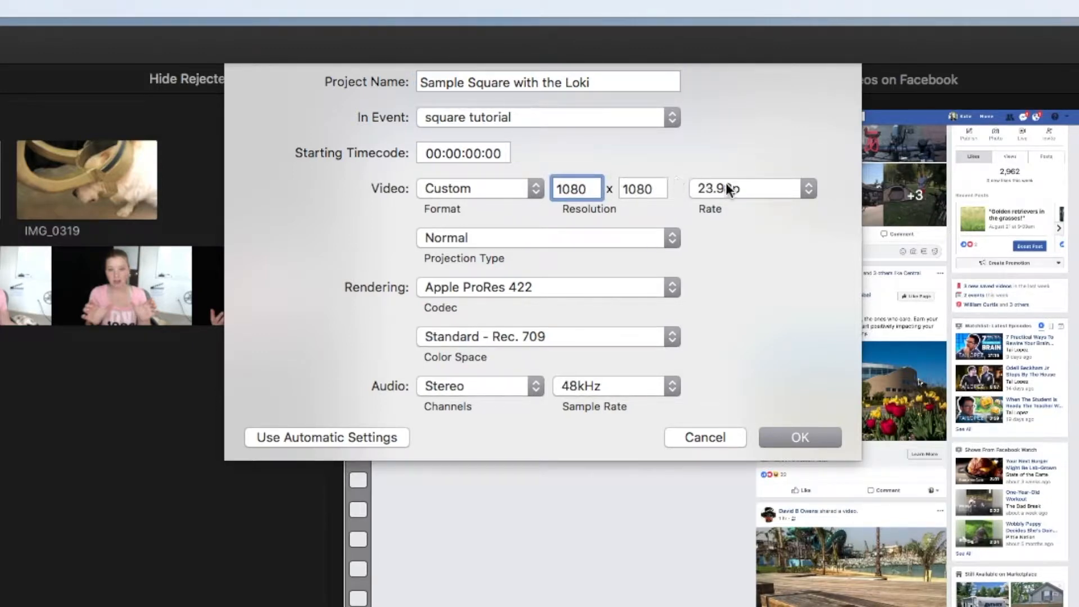
click(768, 188)
click(733, 260)
click(754, 190)
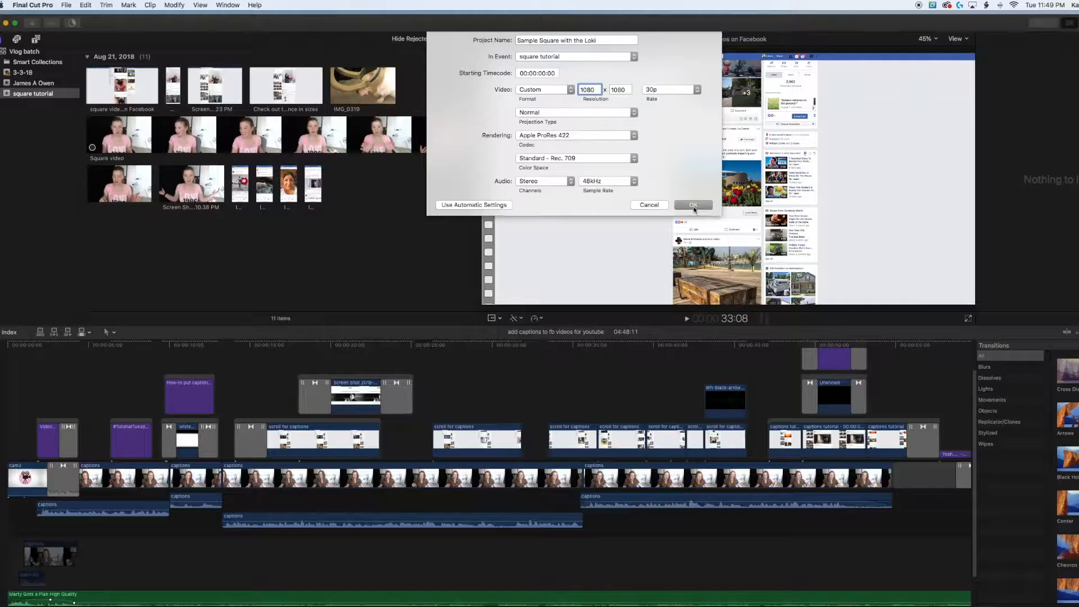
click(800, 437)
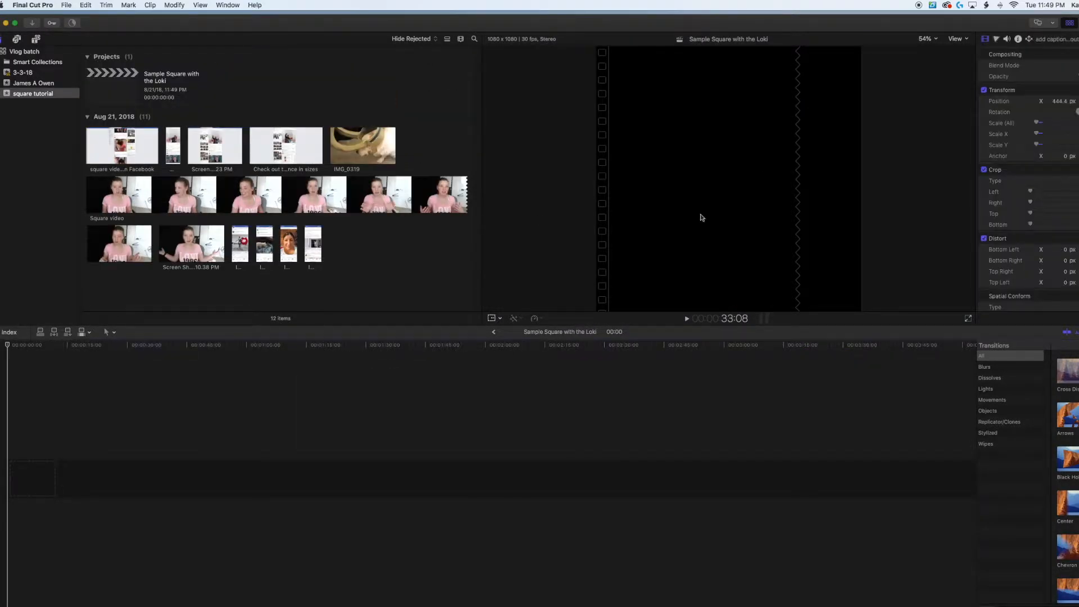
Fill the empty timeline with three consecutive copies of the IMG_0319 clip.
drag(363, 145, 251, 465)
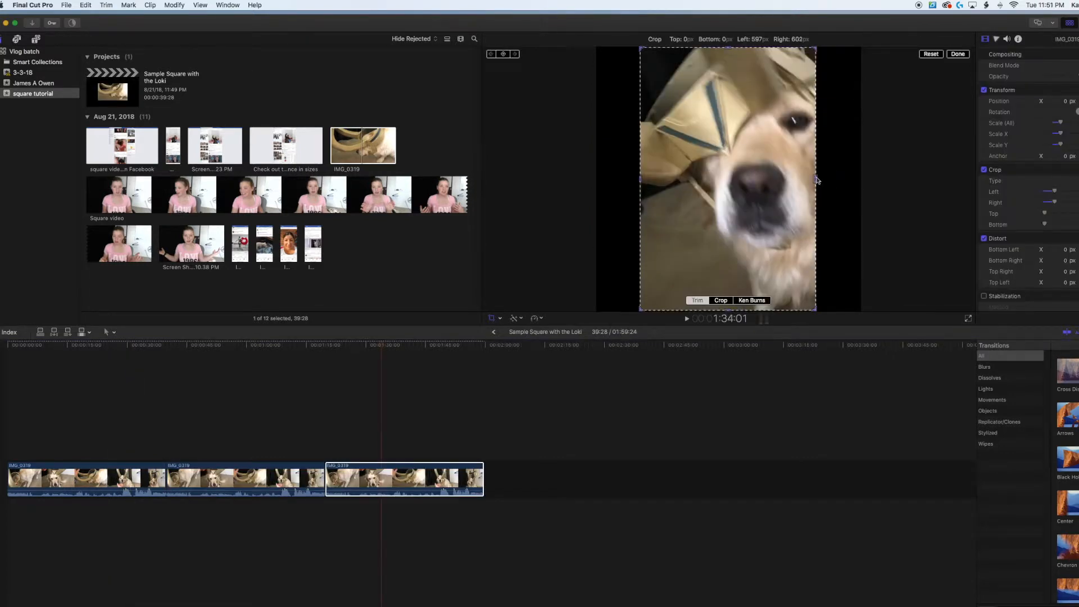
drag(817, 180, 810, 180)
drag(641, 181, 665, 181)
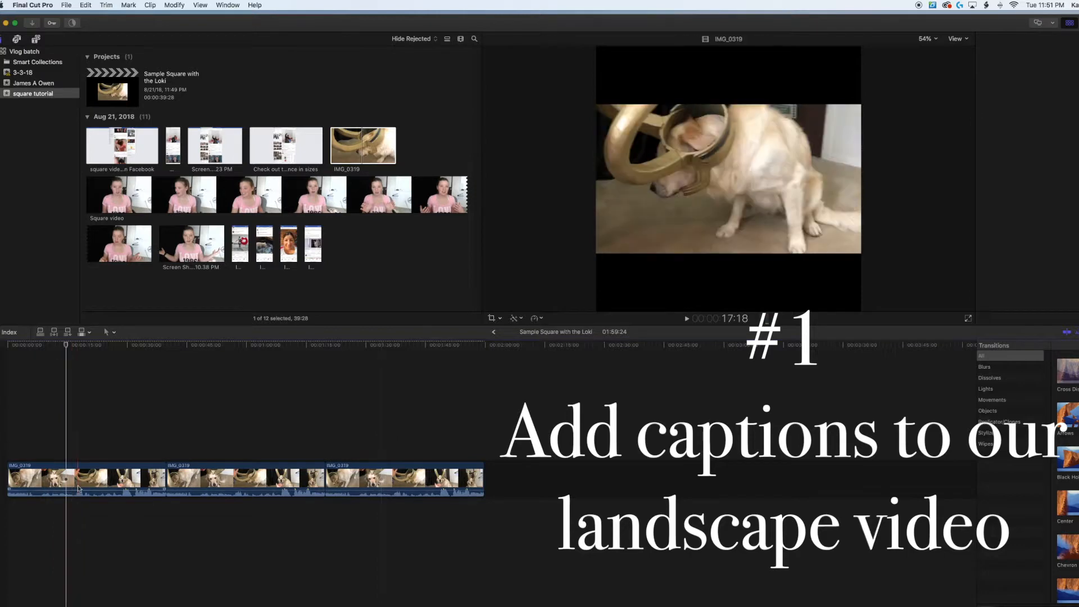
Connect a 3D Track Rotate title above the start of the first clip, about 3:17 long.
click(69, 475)
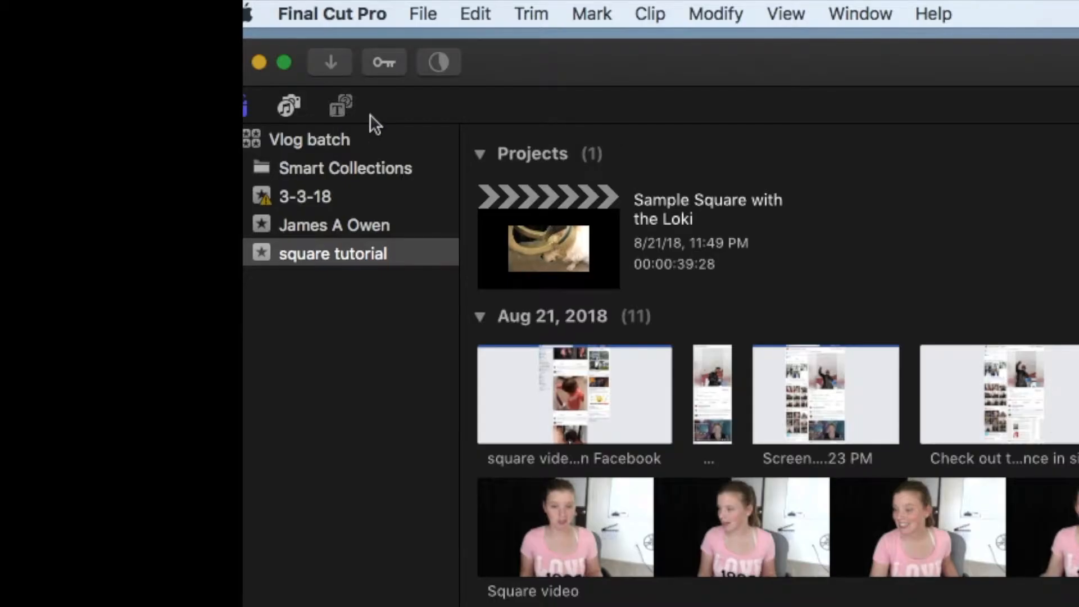
click(341, 107)
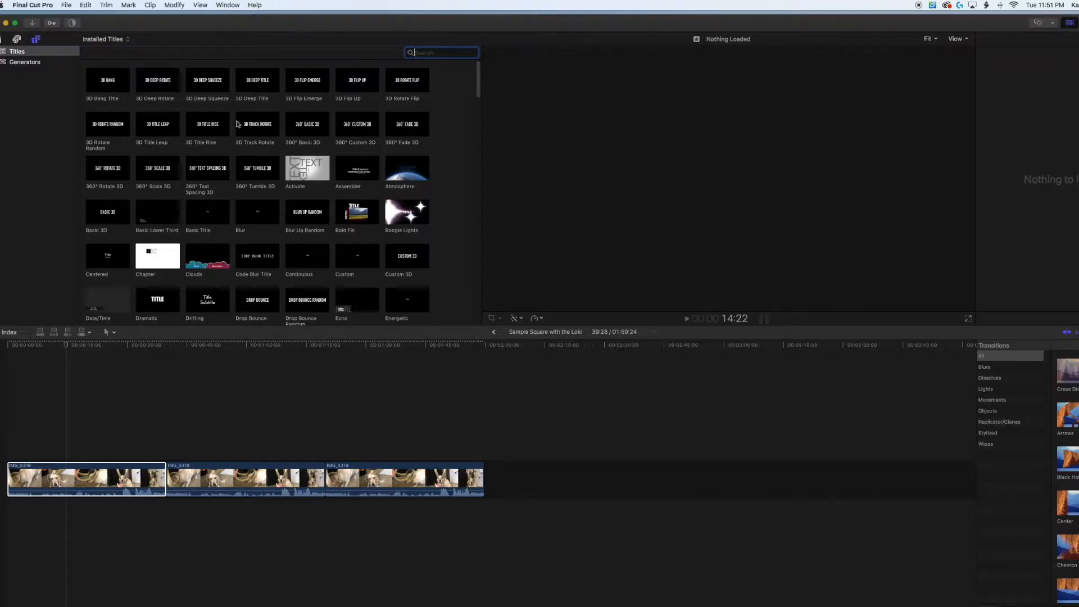
drag(246, 125, 74, 471)
drag(8, 428, 16, 454)
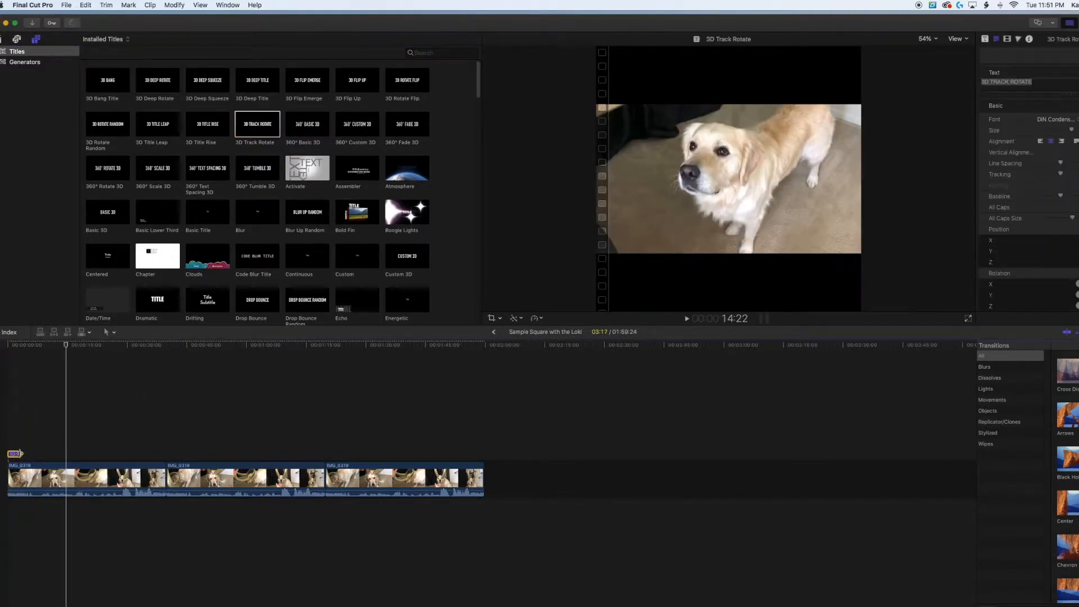
Set the title's text to "Loki is Loki" and move it into the black bar above the video, at about Y 336 px.
click(15, 455)
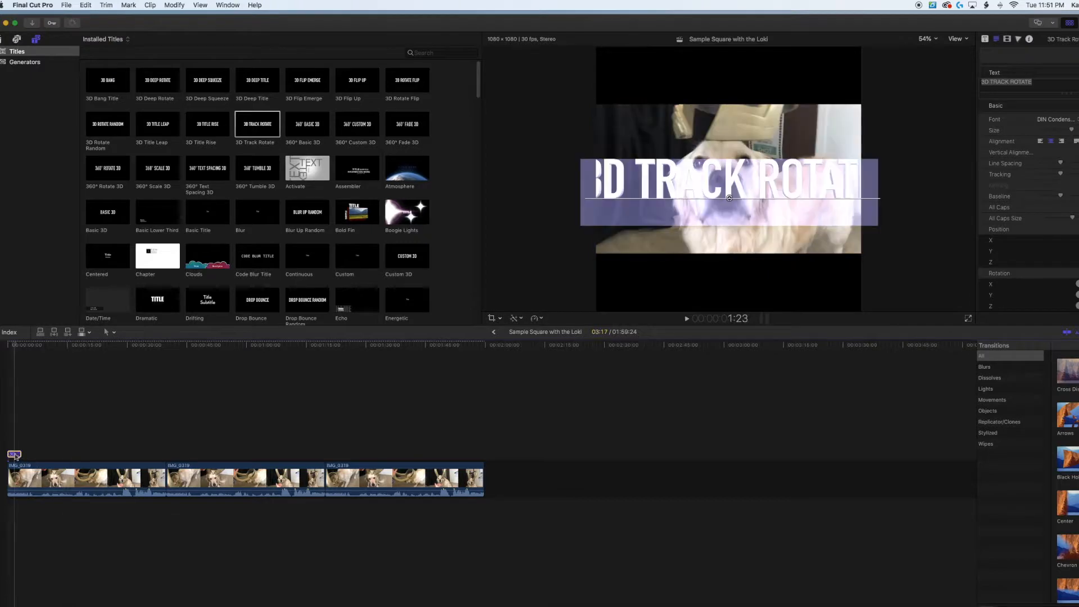
text(Loki is Loki)
drag(729, 198, 727, 94)
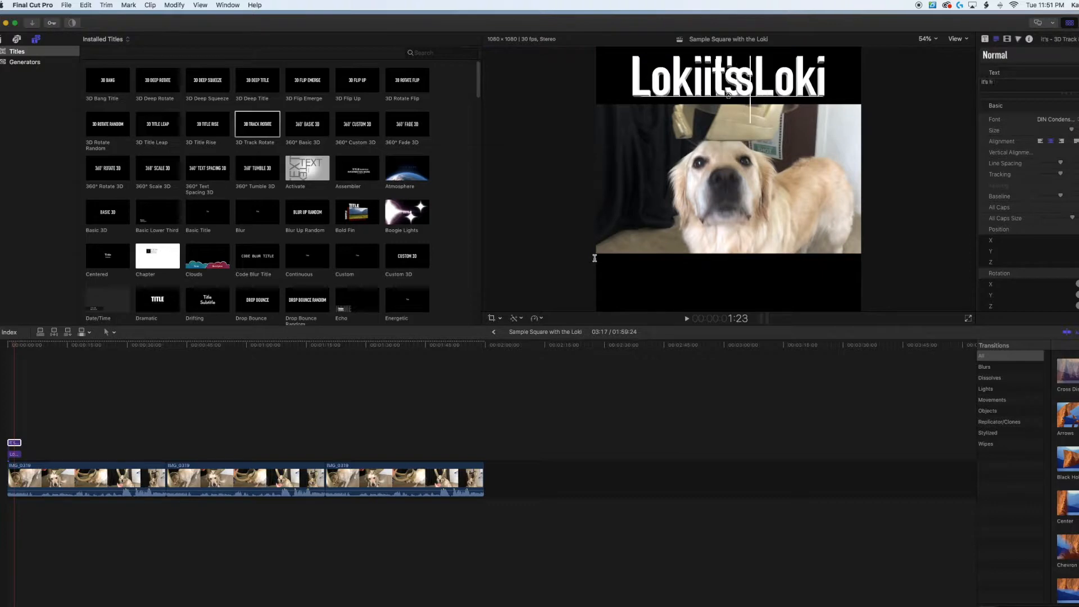
Add a second title reading "it's hilarious" in the black bar below the video and extend both titles over the first clip.
text(ilarious)
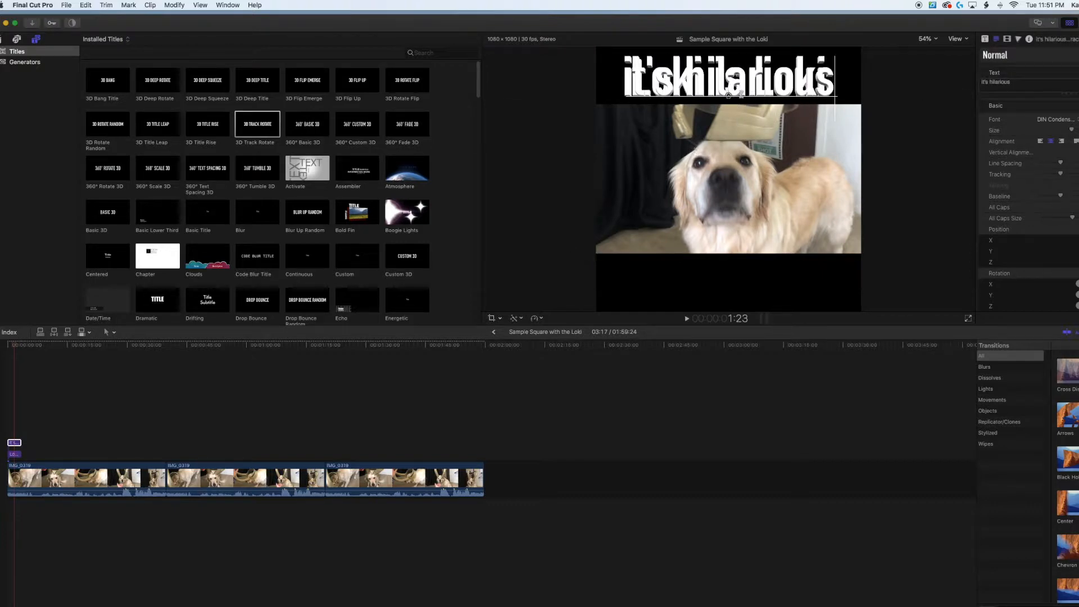
drag(728, 95, 735, 300)
drag(21, 454, 115, 443)
Preview the captioned first clip from the start of the timeline.
click(5, 396)
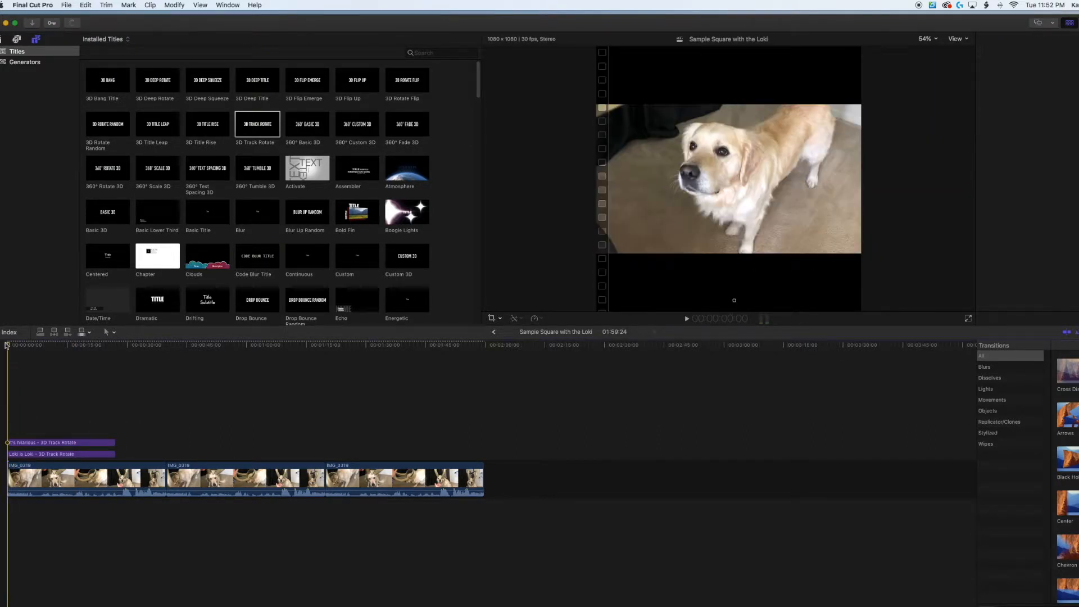
drag(8, 346, 93, 355)
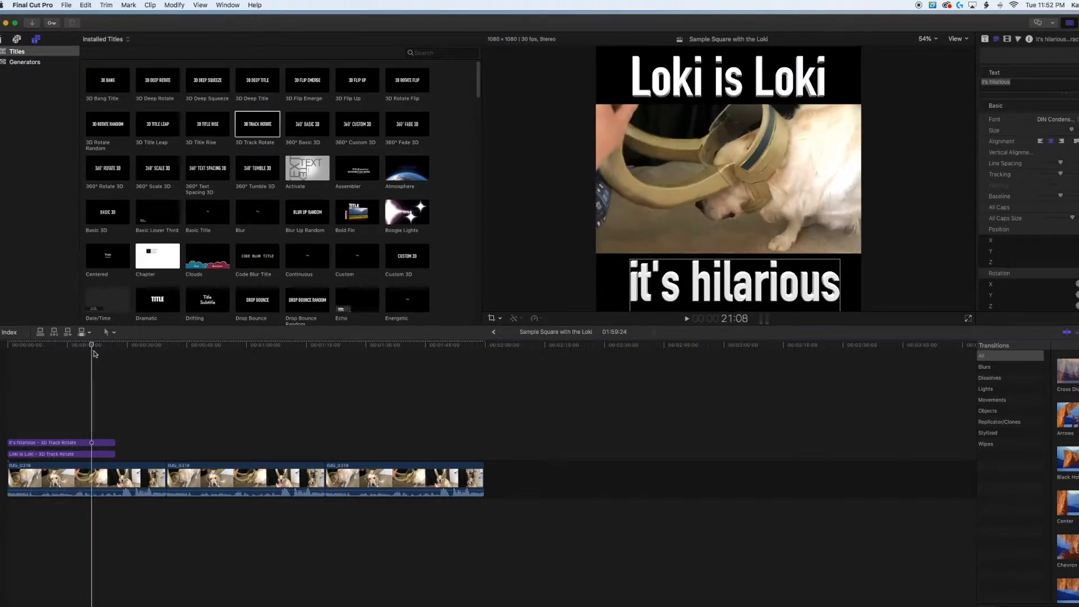
key(space)
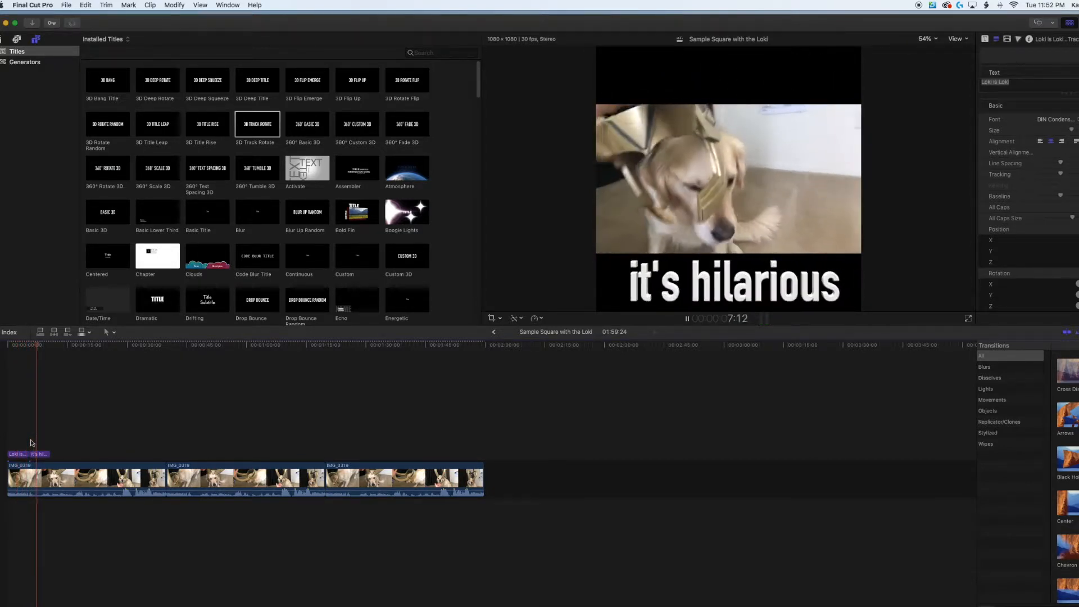
key(space)
Scale up the second IMG_0319 clip proportionally with Transform until it fills the full height of the square frame.
drag(32, 347, 258, 400)
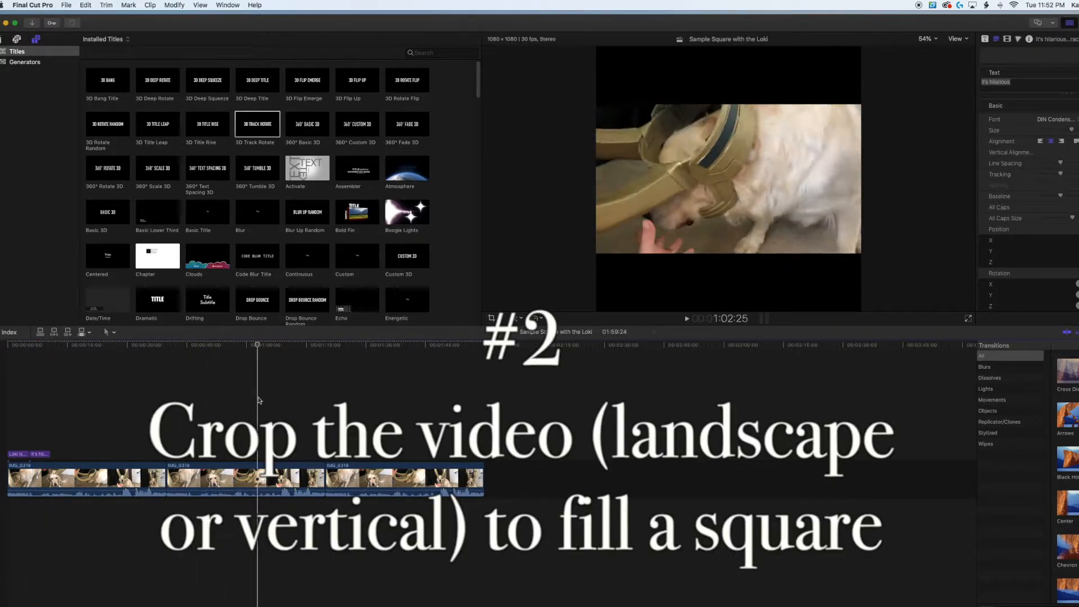
click(267, 485)
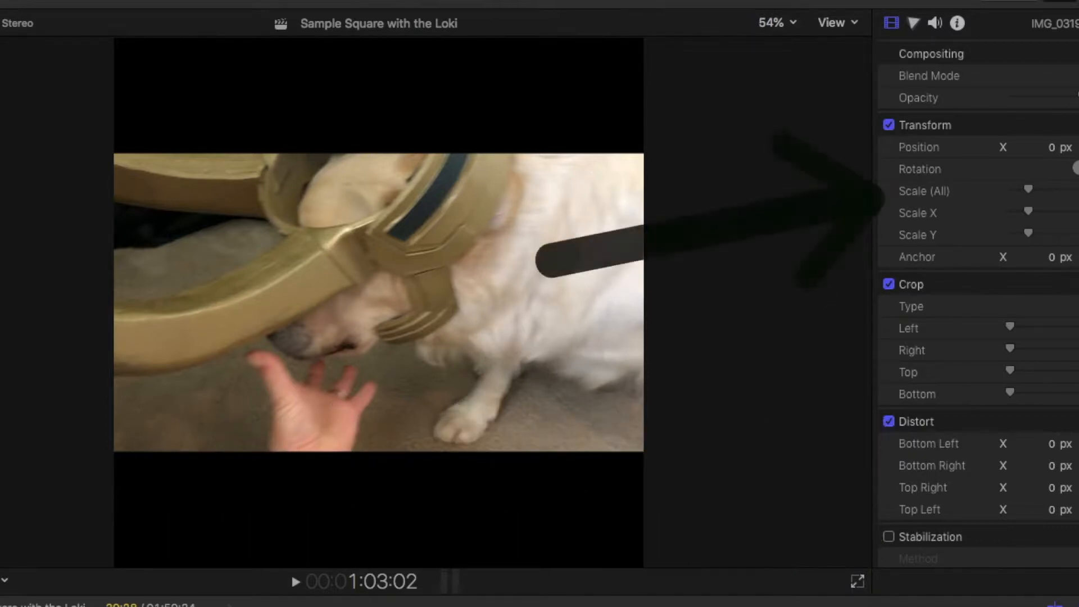
key(shift+t)
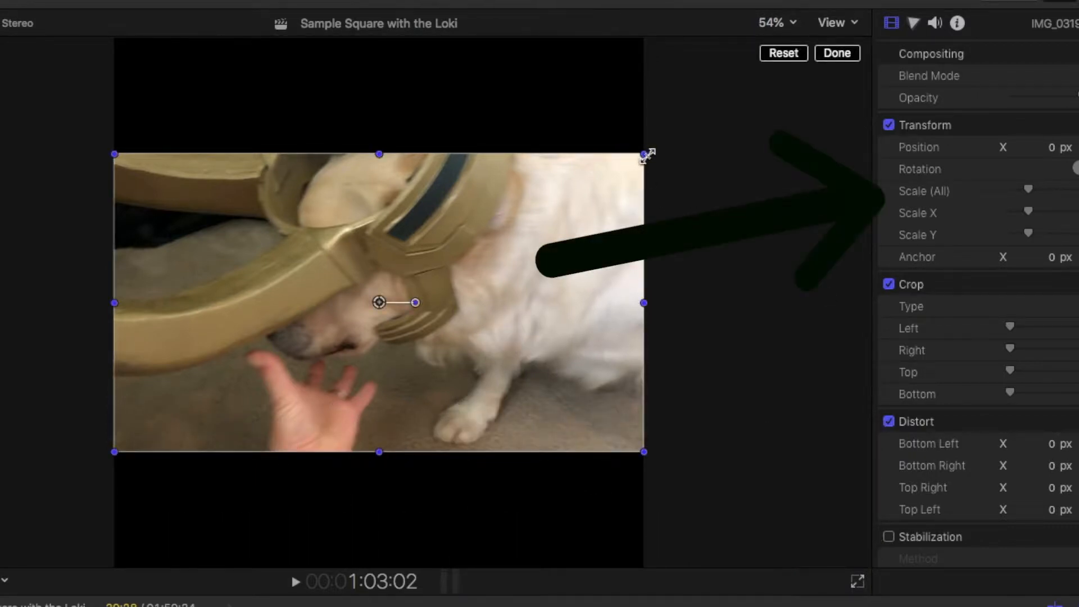
drag(640, 161, 670, 140)
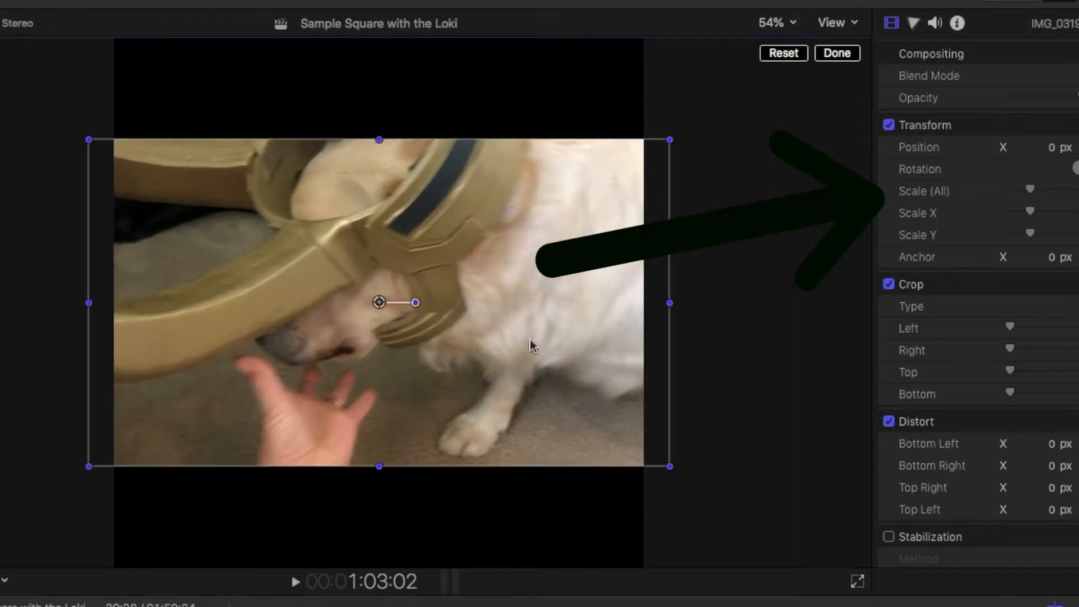
drag(668, 141, 849, 39)
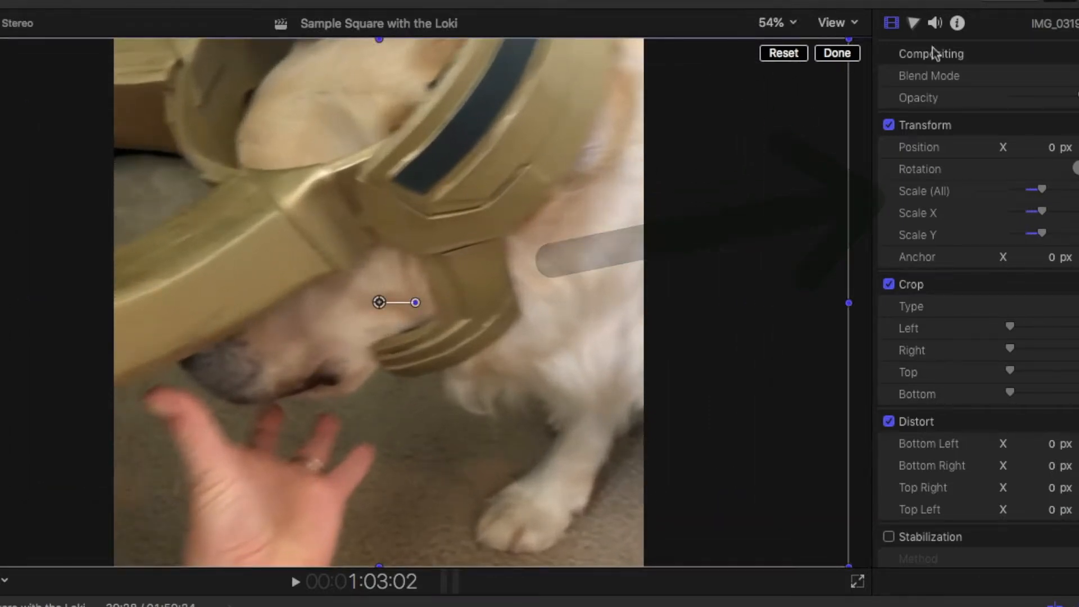
click(838, 53)
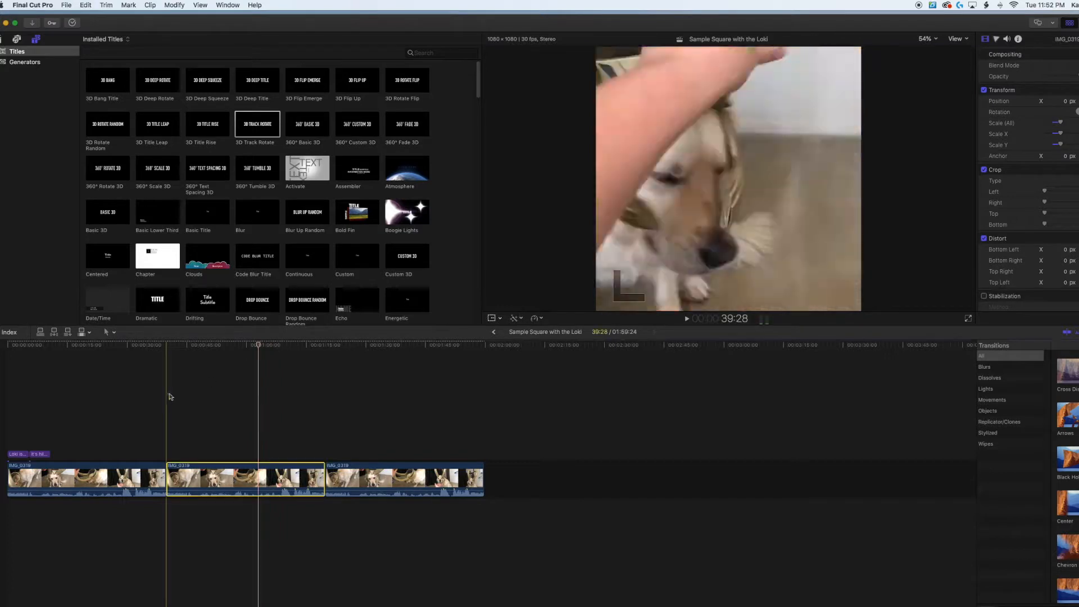
Play back the enlarged second clip to check its framing in the square.
click(169, 393)
key(space)
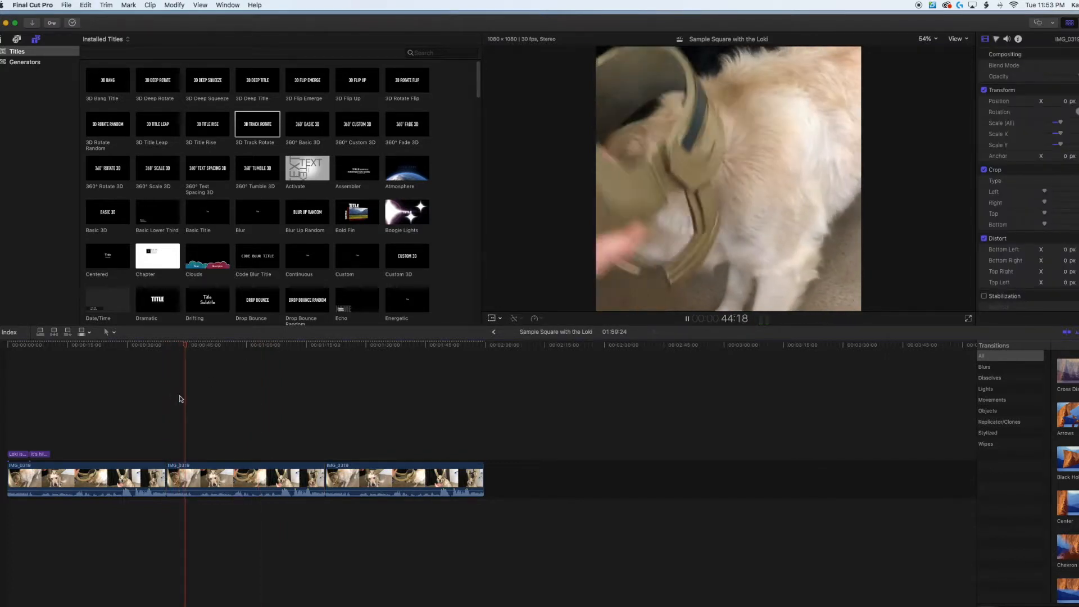
drag(268, 346, 280, 348)
key(space)
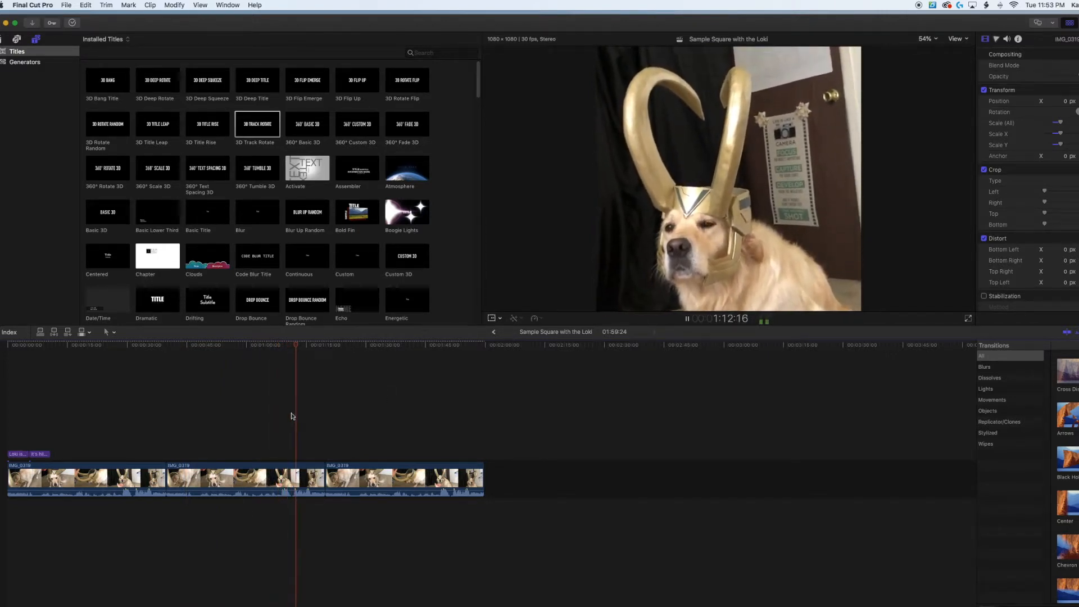
Copy the third IMG_0319 clip and paste the copy stacked directly above the original, aligned to its start.
click(329, 345)
drag(329, 345, 405, 357)
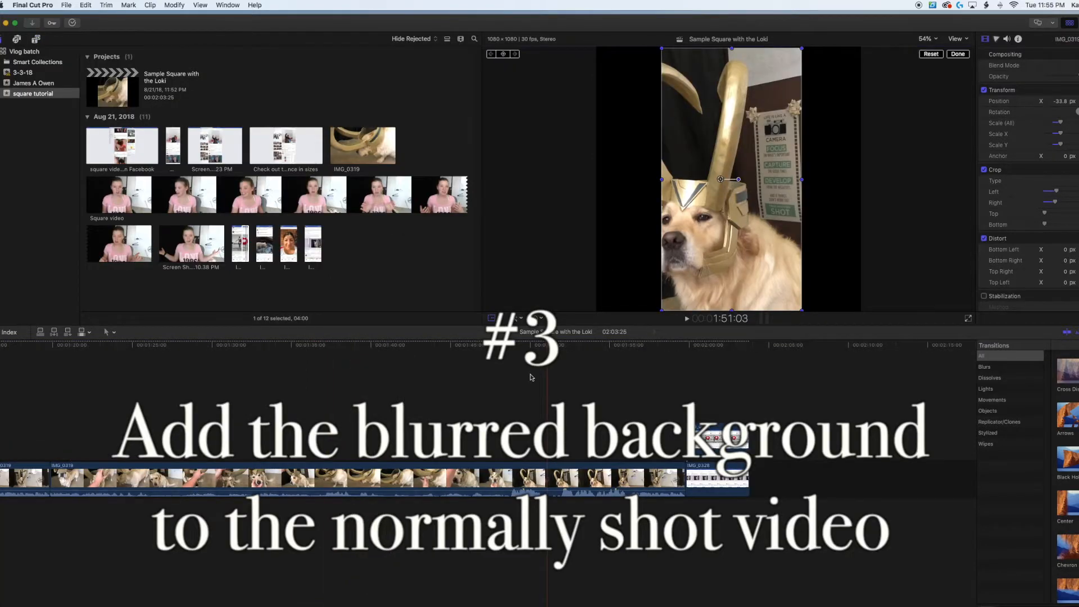
scroll(443, 448, left, 3)
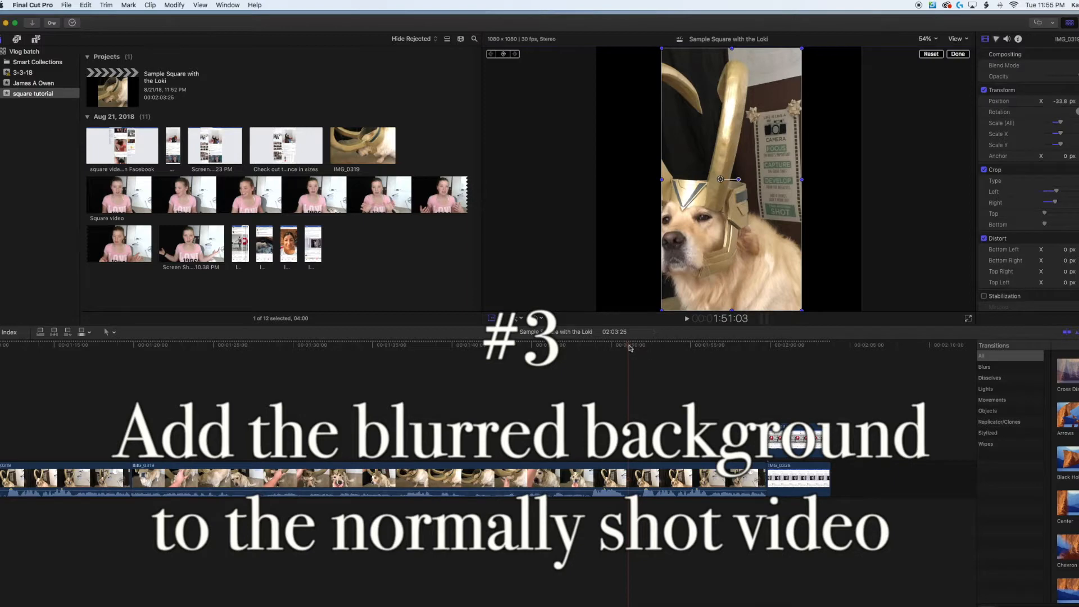
click(551, 488)
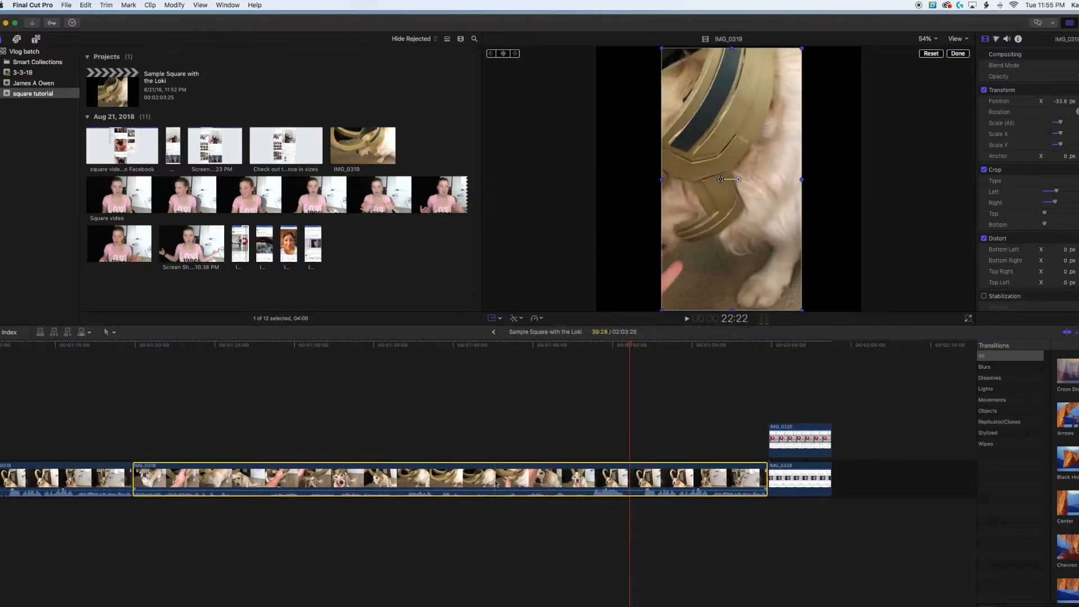
click(131, 419)
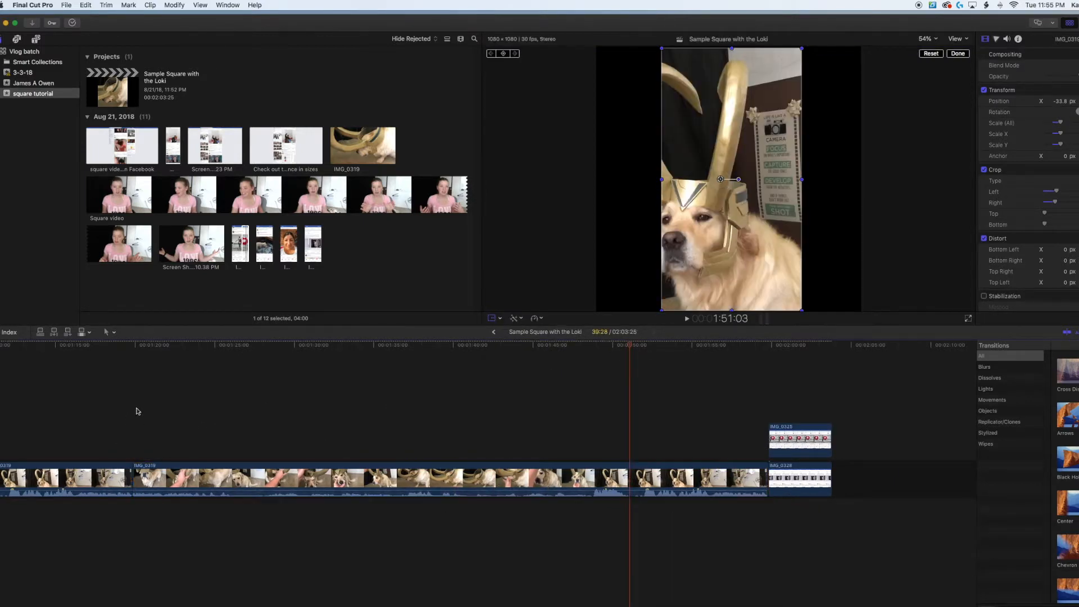
click(133, 346)
key(super+v)
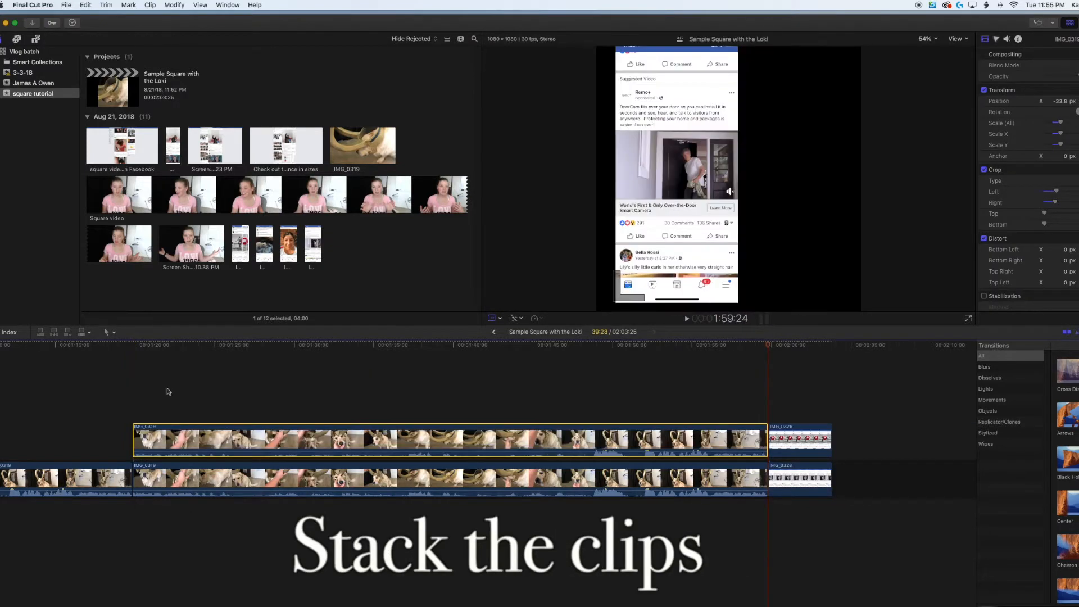
Silence the audio of the upper stacked IMG_0319 clip by lowering its volume all the way.
click(308, 391)
drag(337, 454, 336, 462)
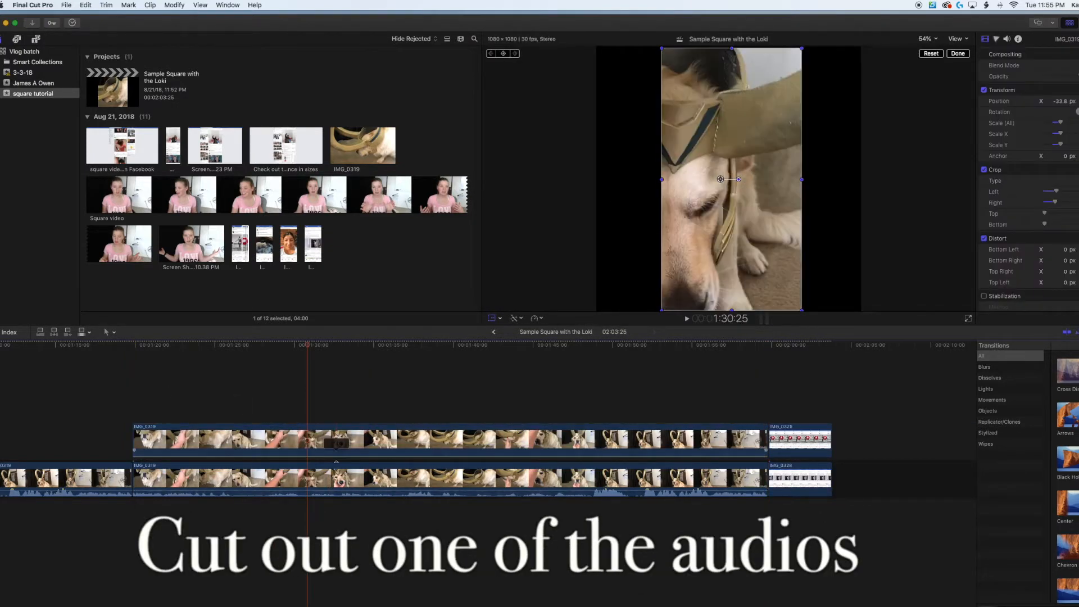
click(322, 397)
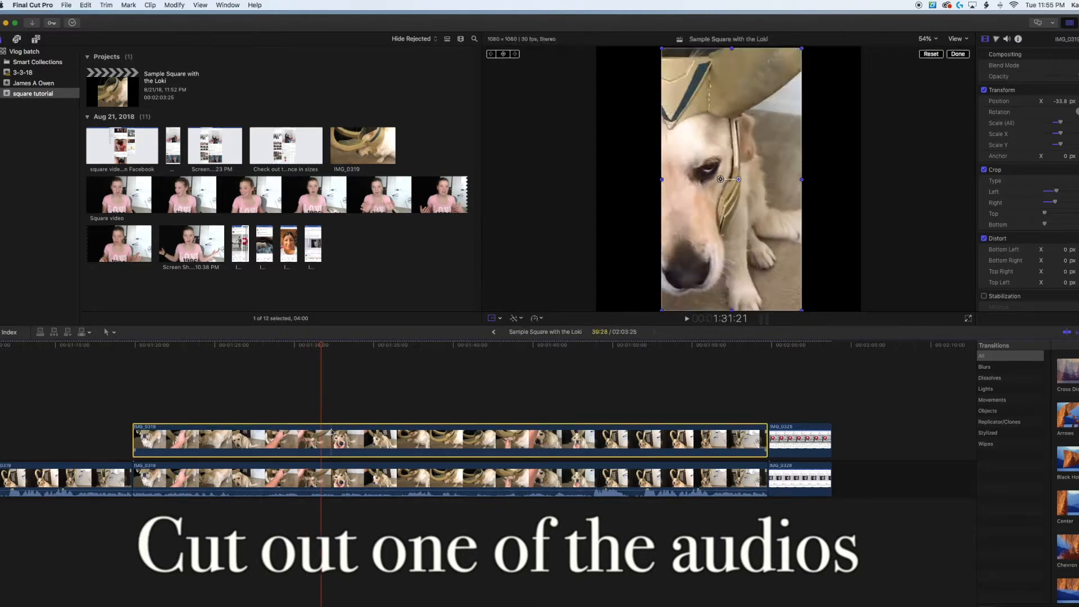
Apply the Gaussian blur effect to the enlarged lower IMG_0319 clip of the stack.
click(519, 480)
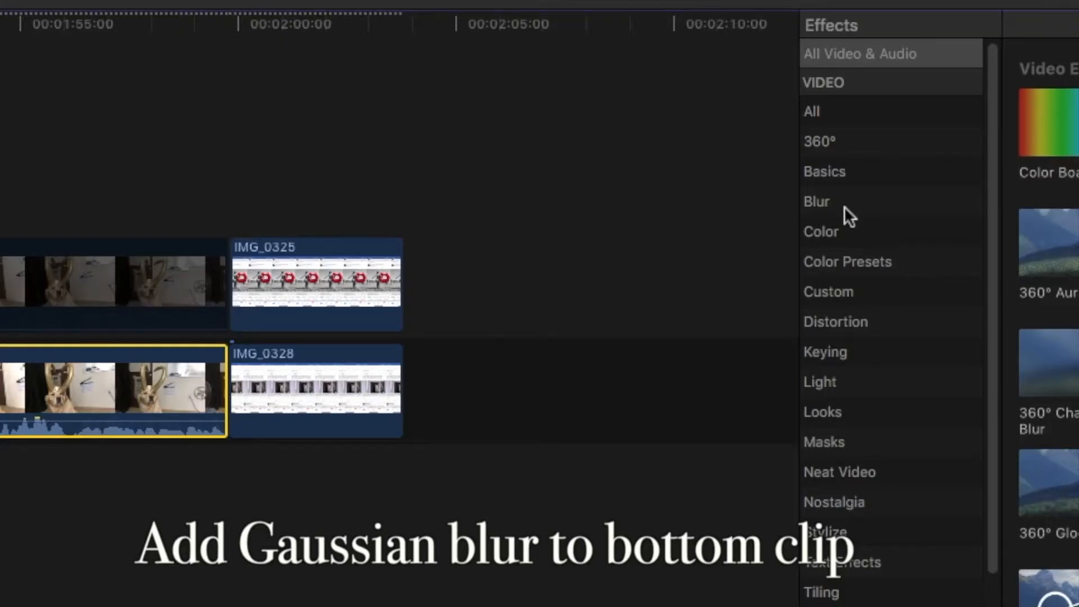
click(845, 207)
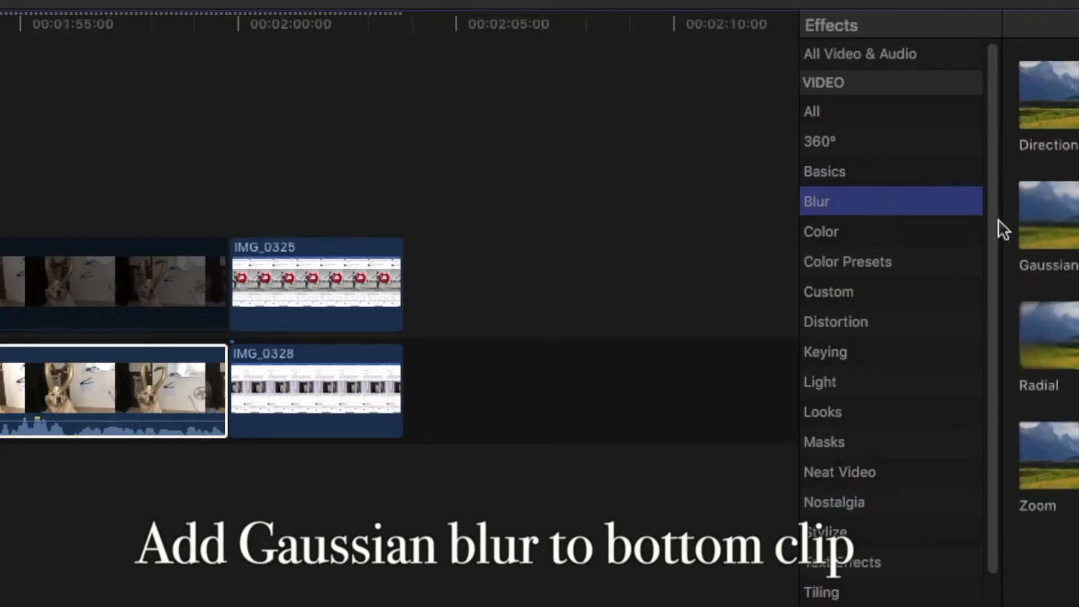
drag(1075, 217, 603, 477)
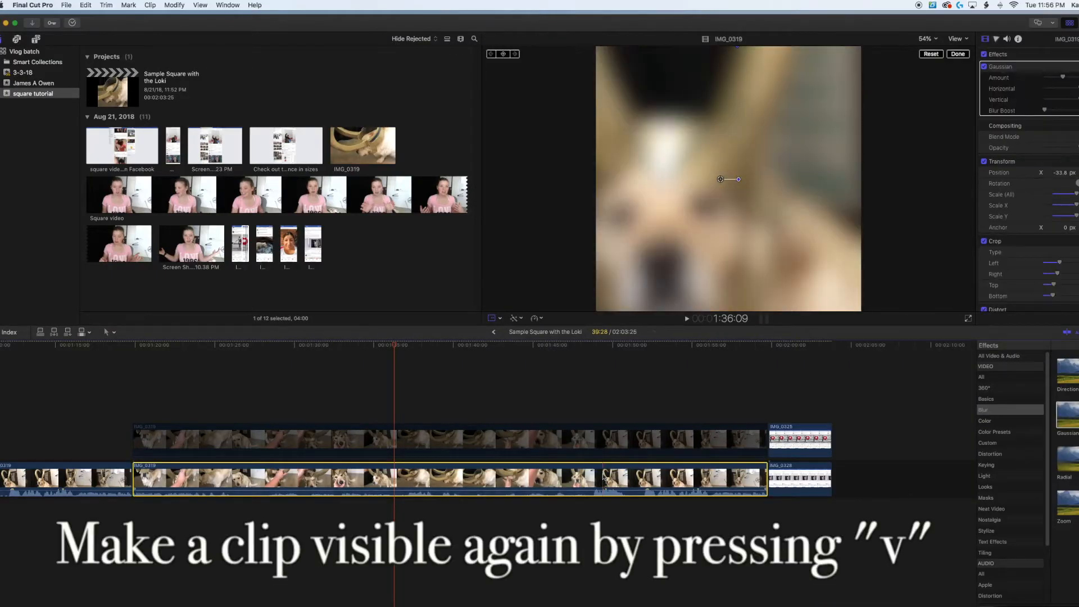
Re-enable the upper stacked IMG_0319 clip and play back the section with the blurred background.
click(479, 432)
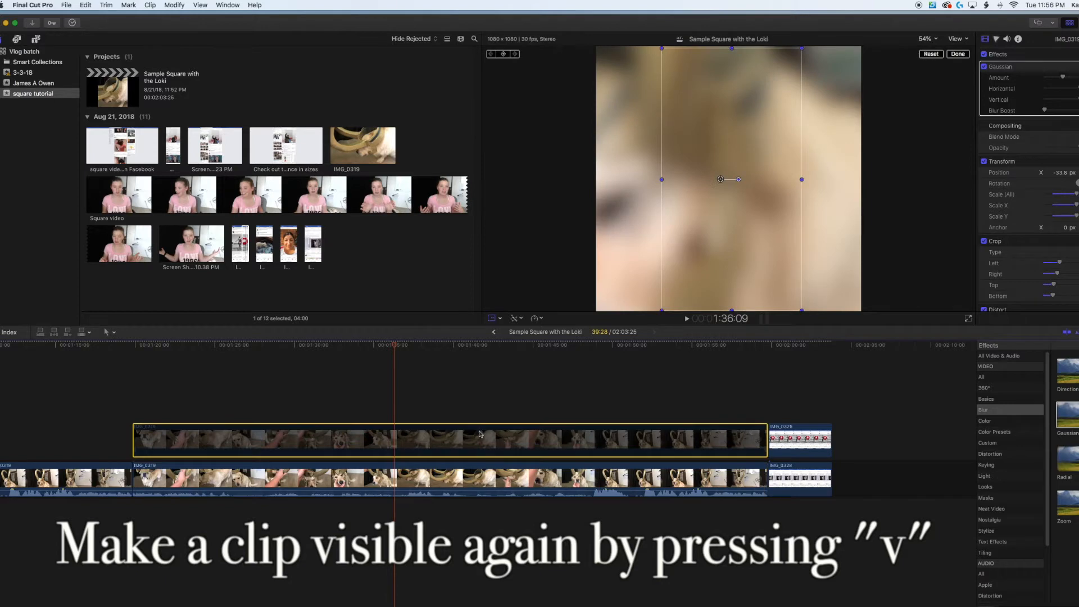
key(v)
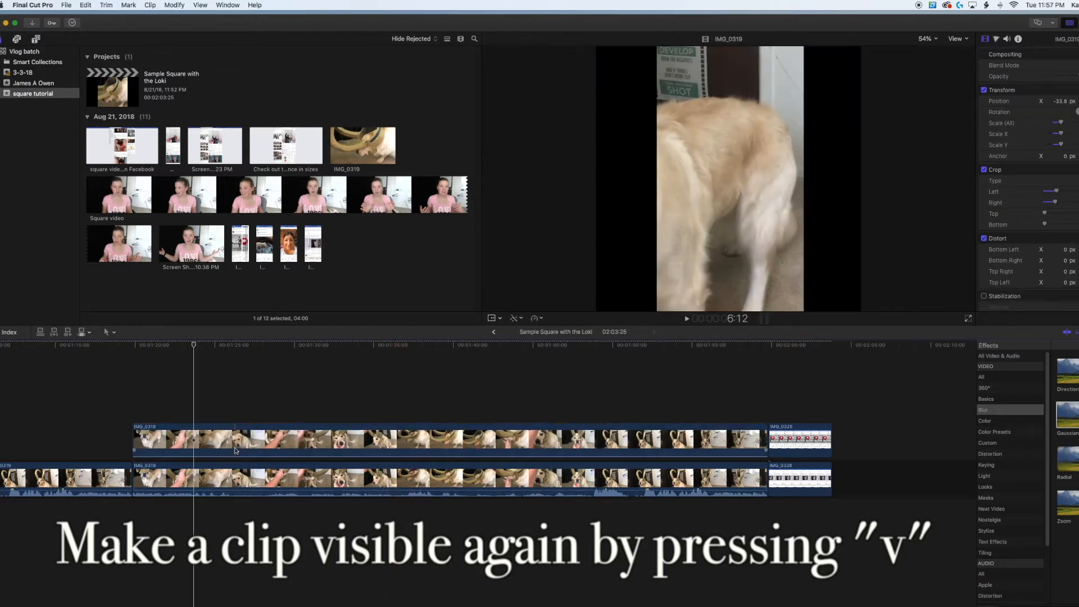
scroll(236, 451, left, 2)
key(space)
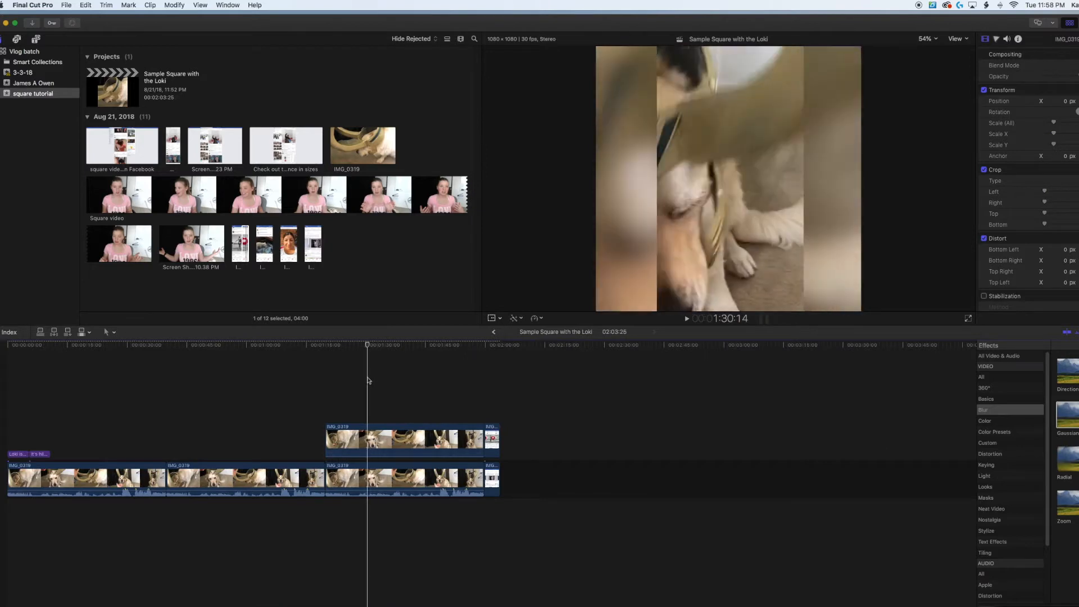
Paste two copies of the first, uncropped IMG_0319 clip at the end of the timeline, stacking one directly above the other.
click(80, 382)
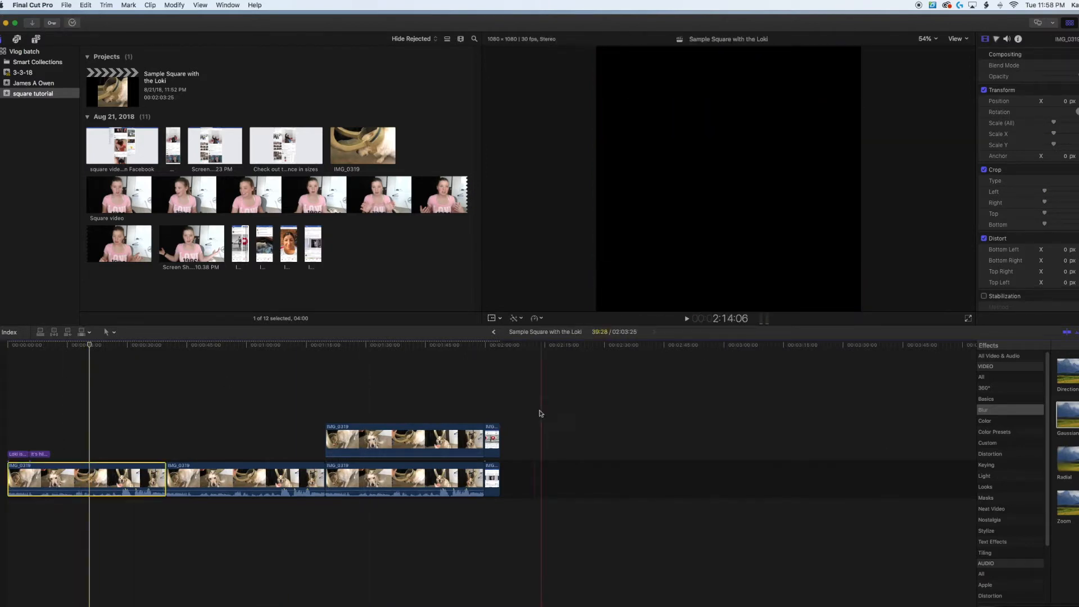
key(super+v)
click(547, 483)
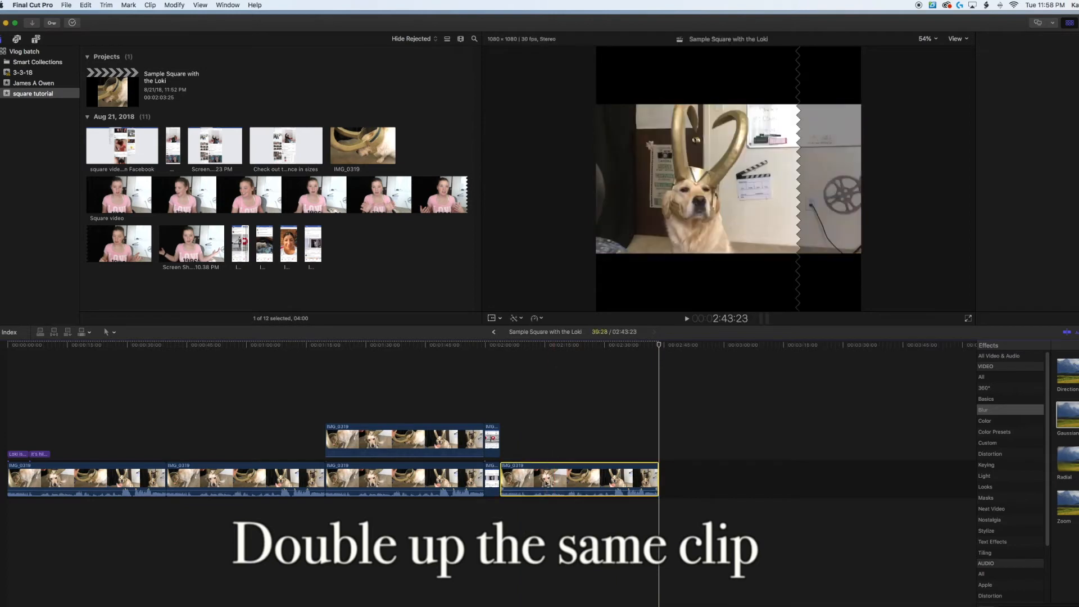
key(super+v)
drag(568, 477, 566, 447)
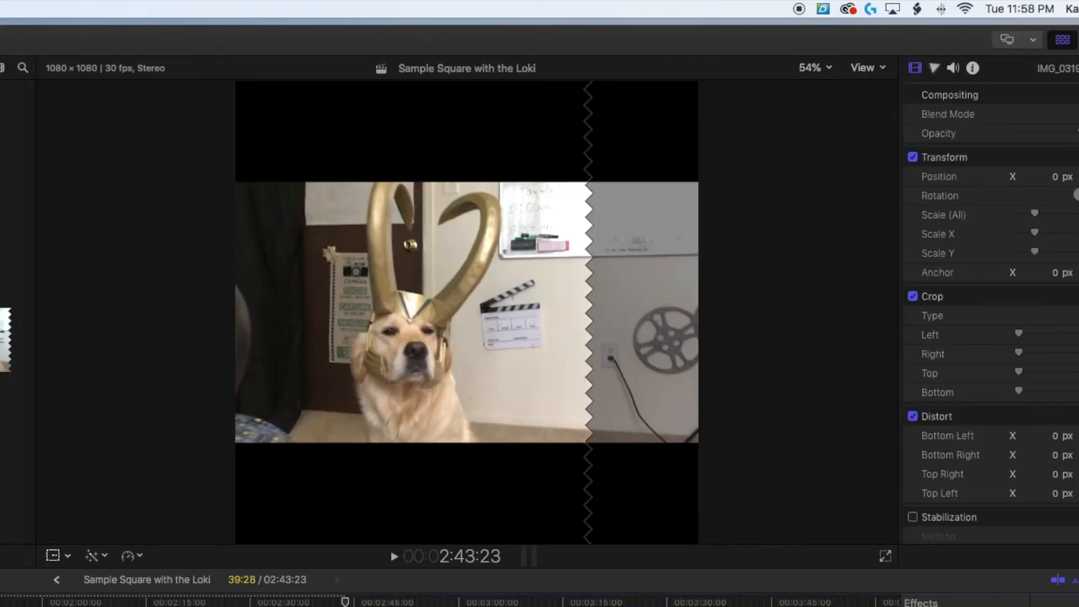
Crop the lower copy of the new stack to a central square that fills the frame and apply the Gaussian blur to it.
key(shift+c)
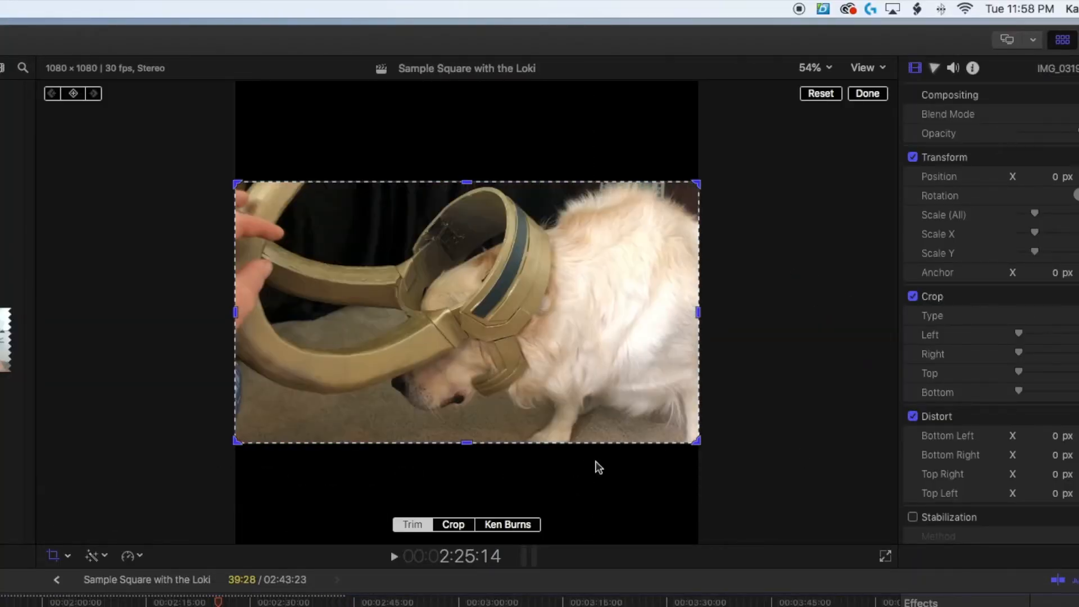
click(471, 523)
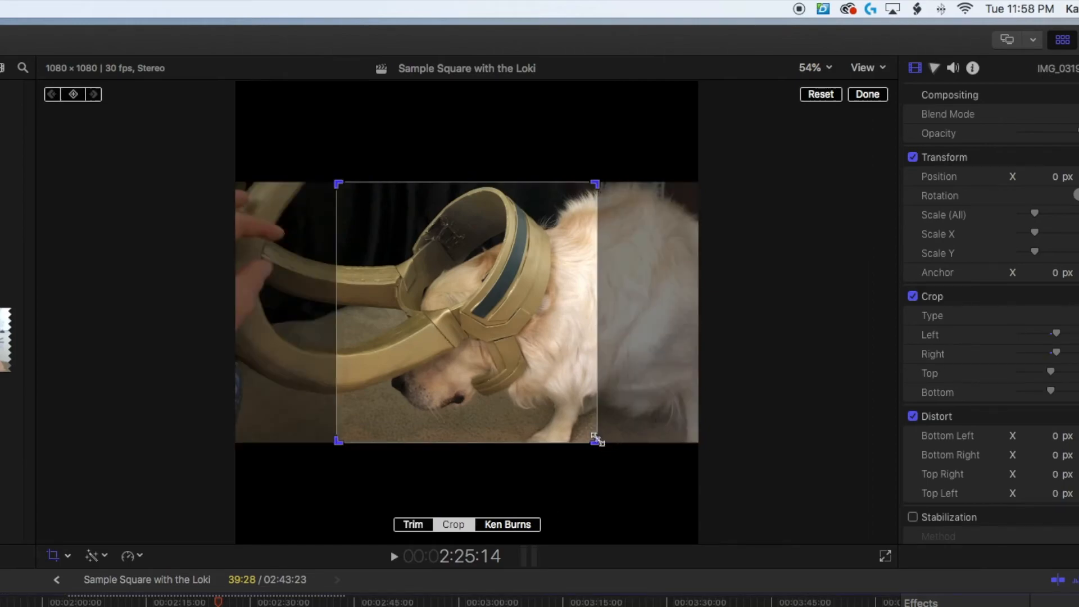
click(870, 95)
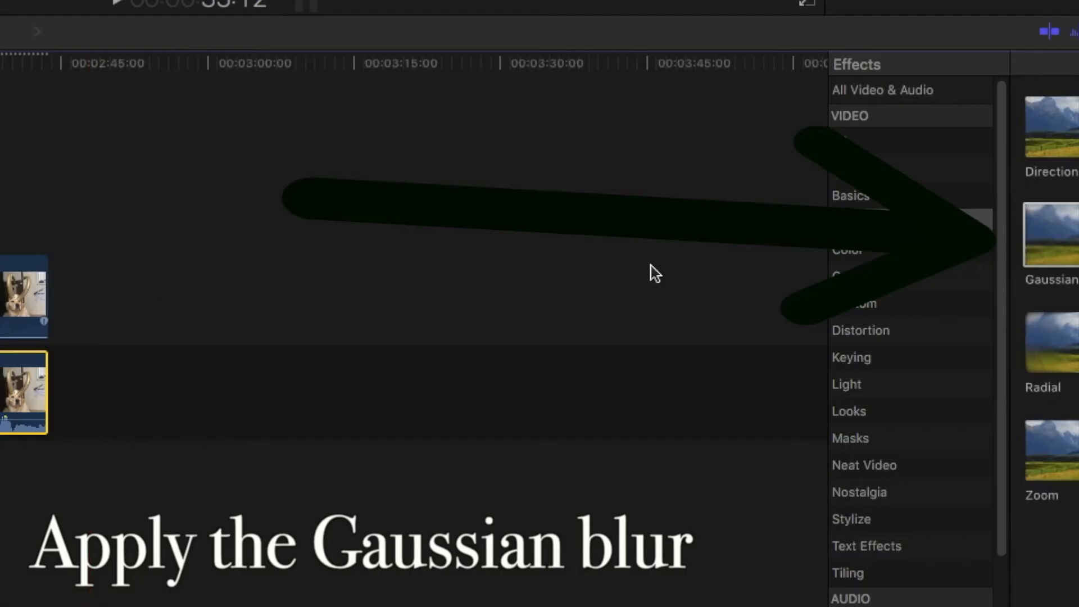
drag(43, 427, 45, 428)
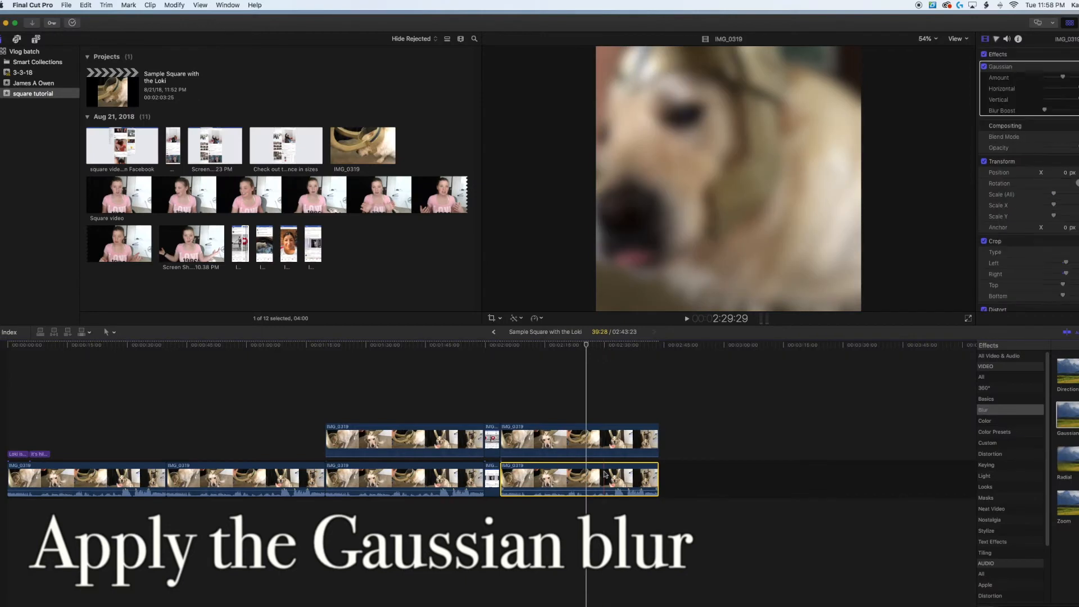